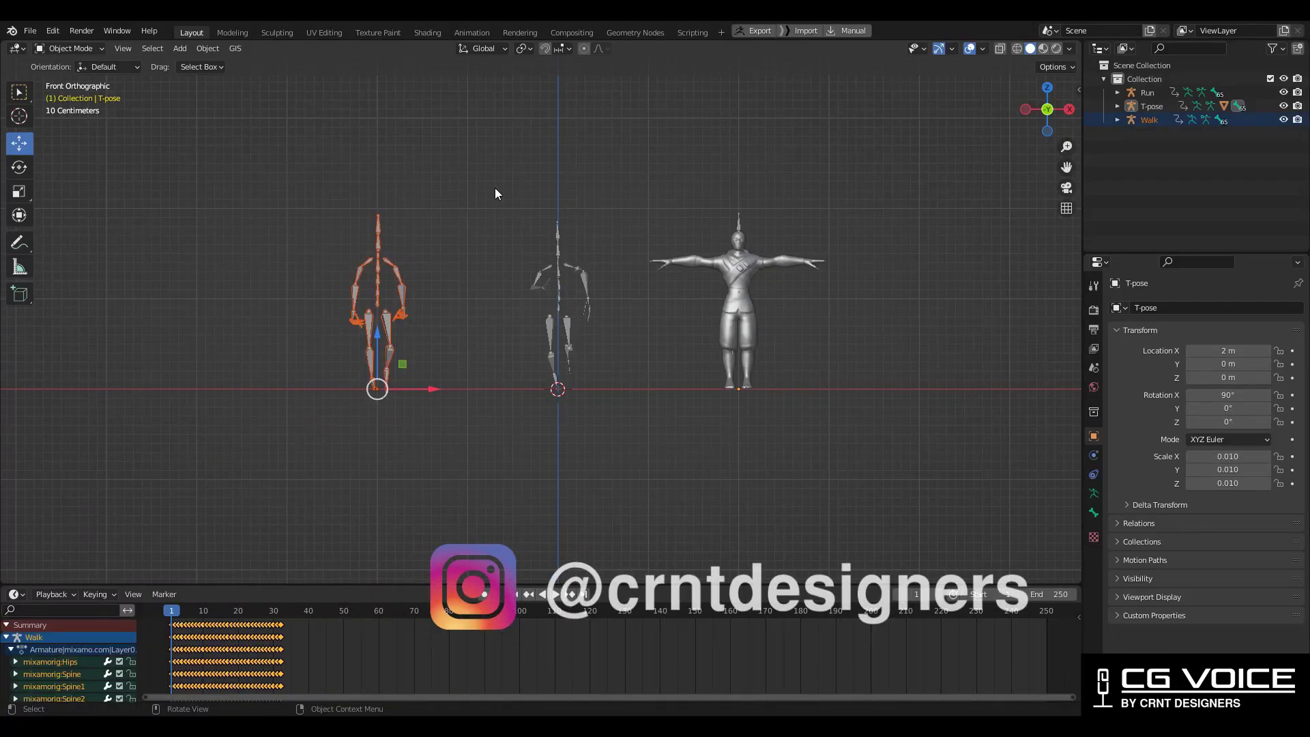
pyautogui.moveTo(498, 172); pyautogui.dragTo(609, 464)
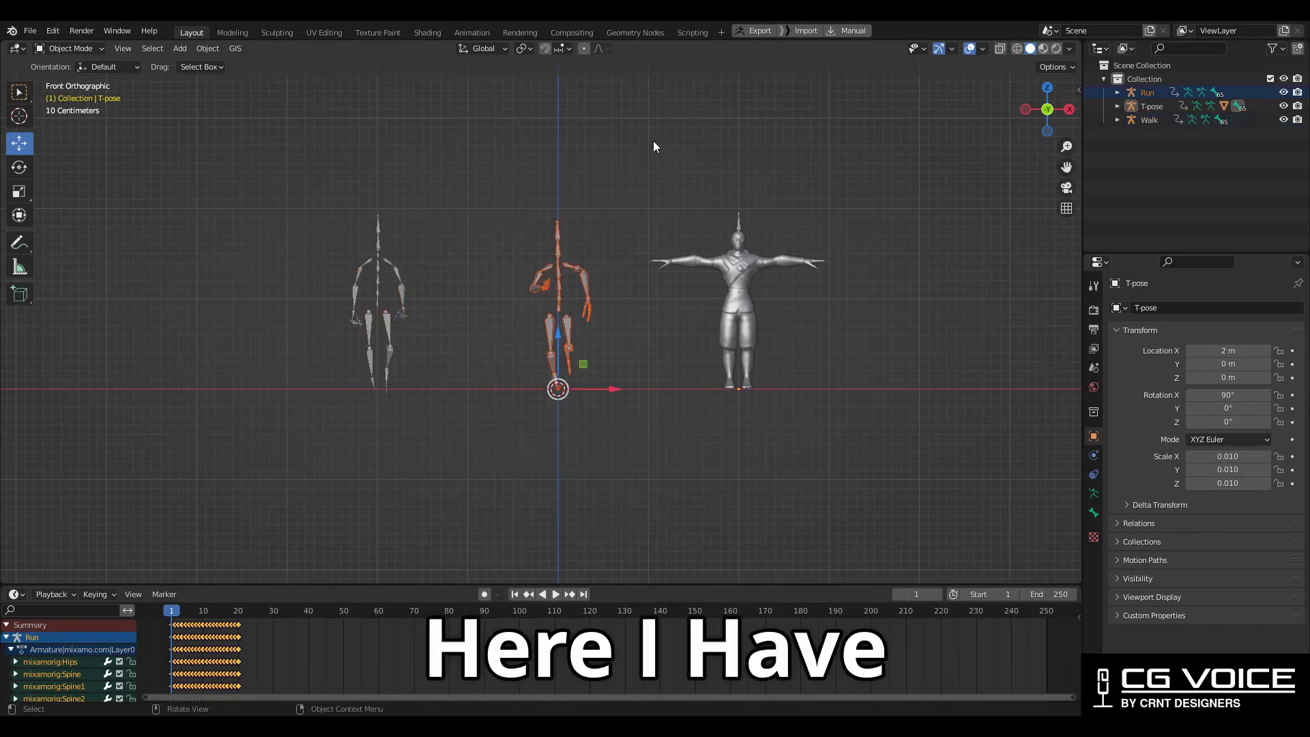
pyautogui.moveTo(653, 141); pyautogui.dragTo(867, 452)
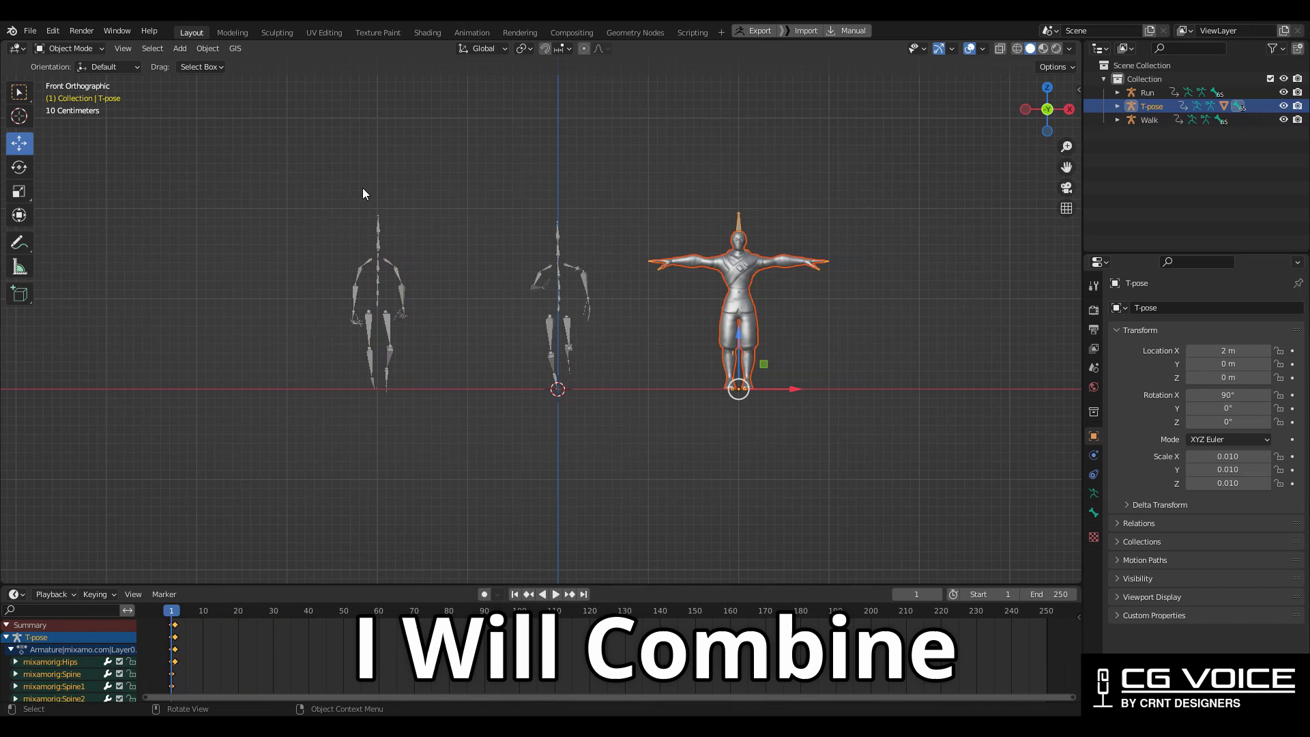
pyautogui.moveTo(346, 176); pyautogui.dragTo(623, 477)
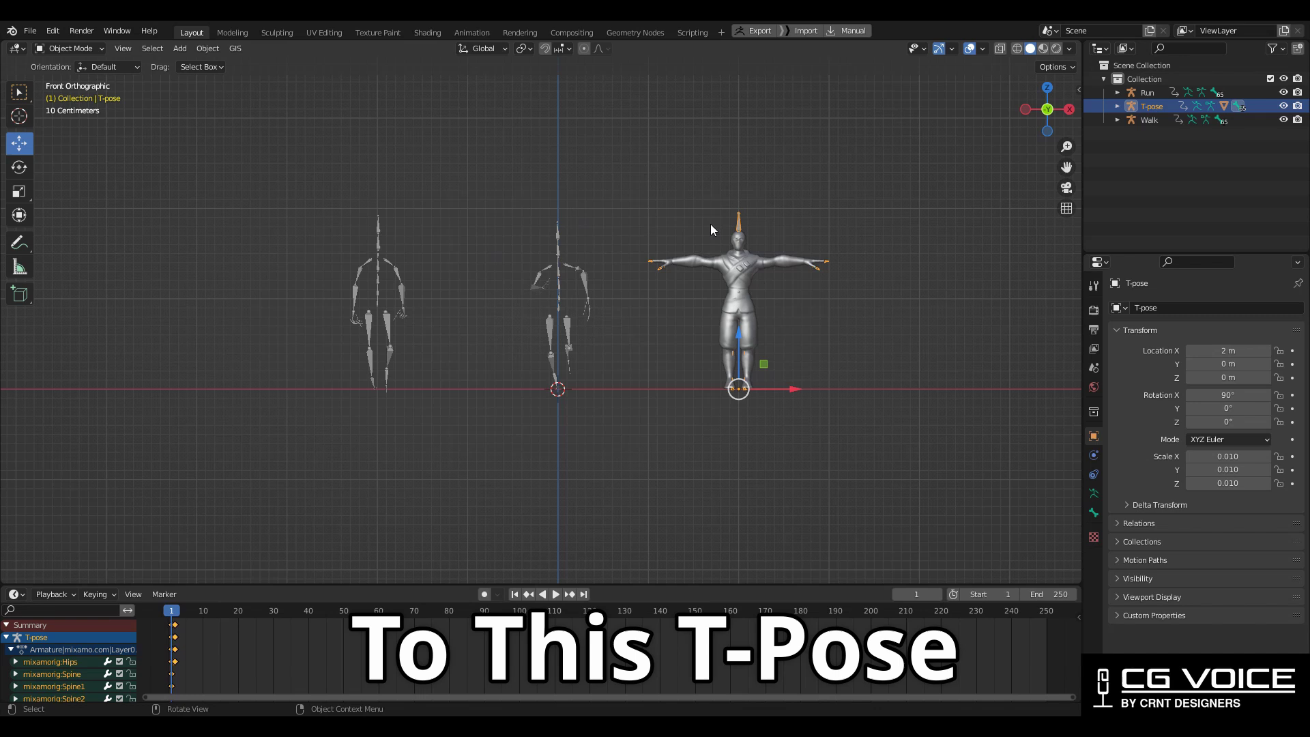
pyautogui.click(707, 408)
pyautogui.scroll(2, 707, 408)
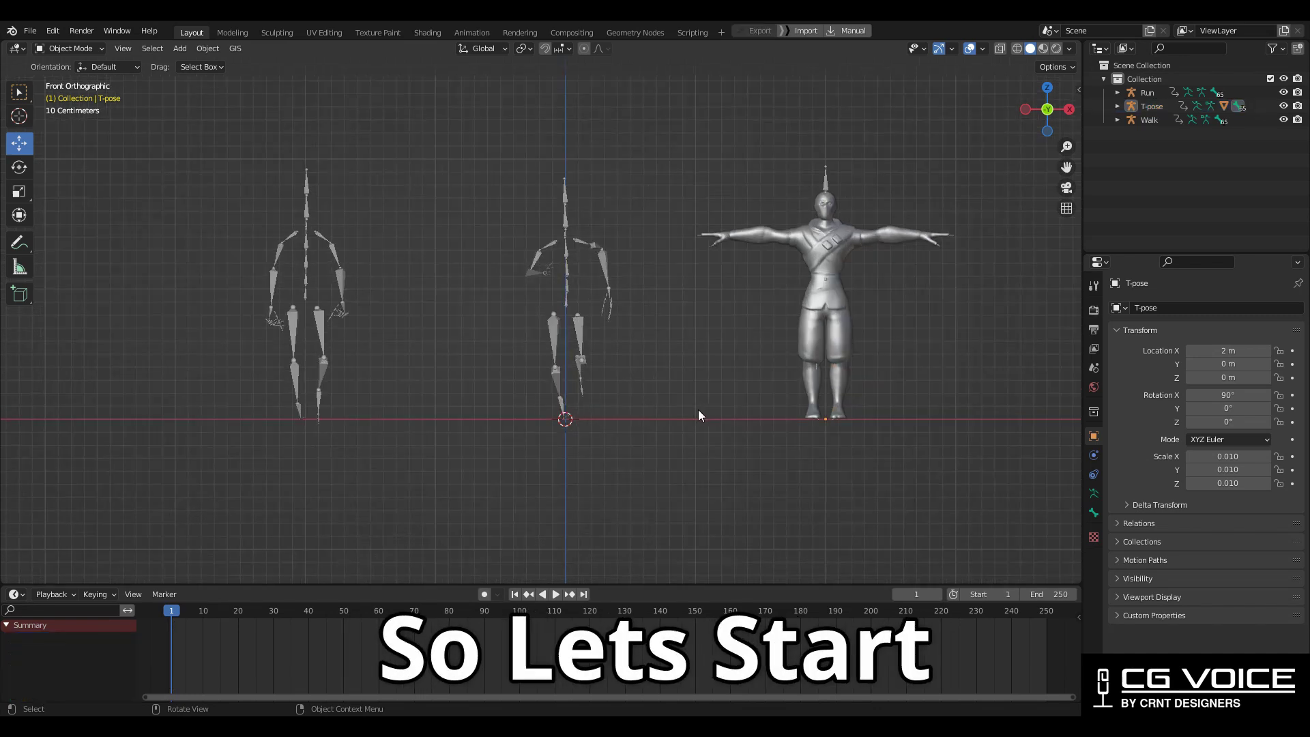
# - Switch the timeline area to the Nonlinear Animation editor and set up the area above it as a Dope Sheet in Action Editor mode
pyautogui.click(16, 594)
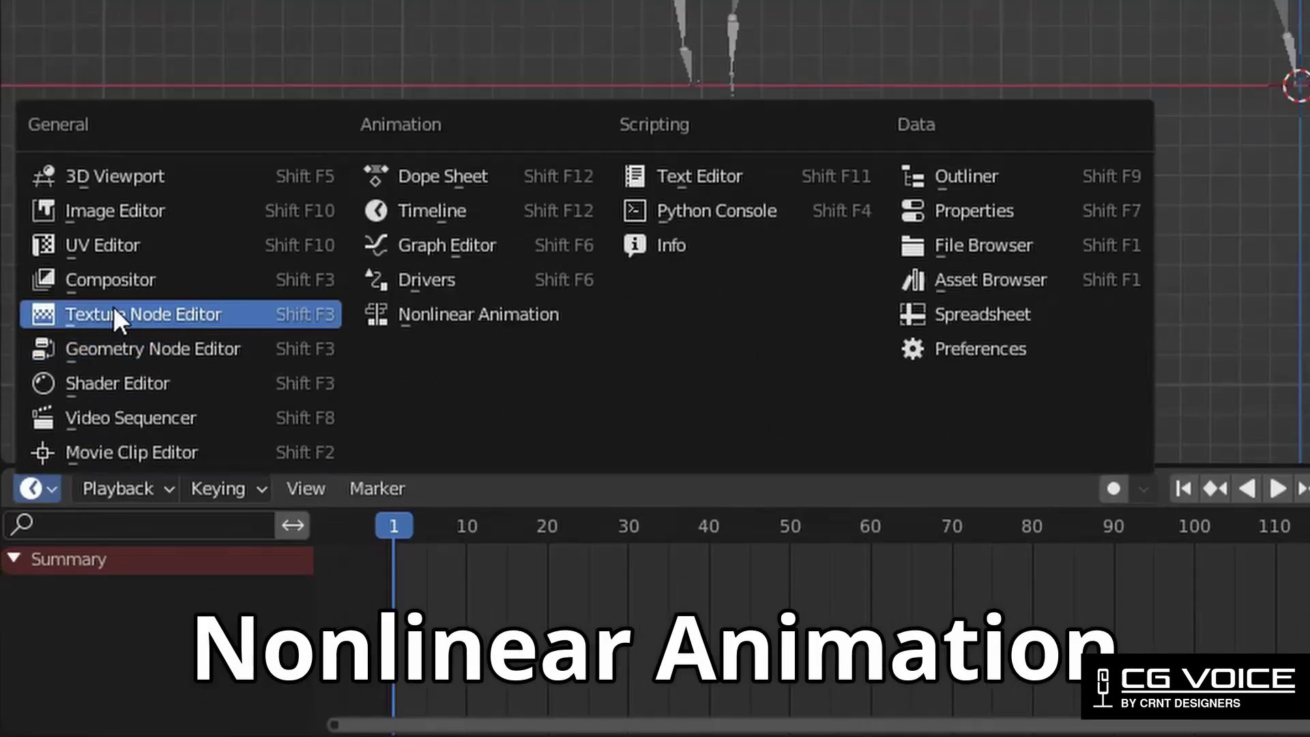
pyautogui.click(198, 522)
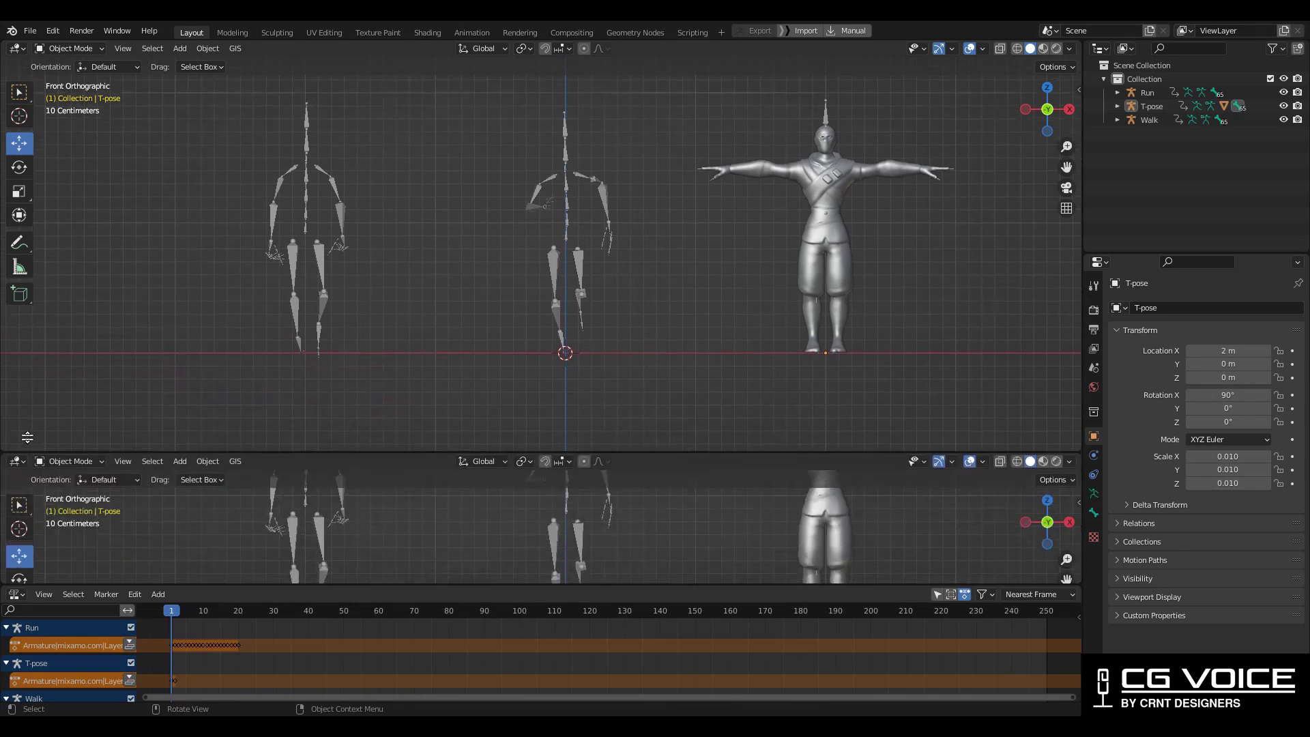
pyautogui.click(15, 450)
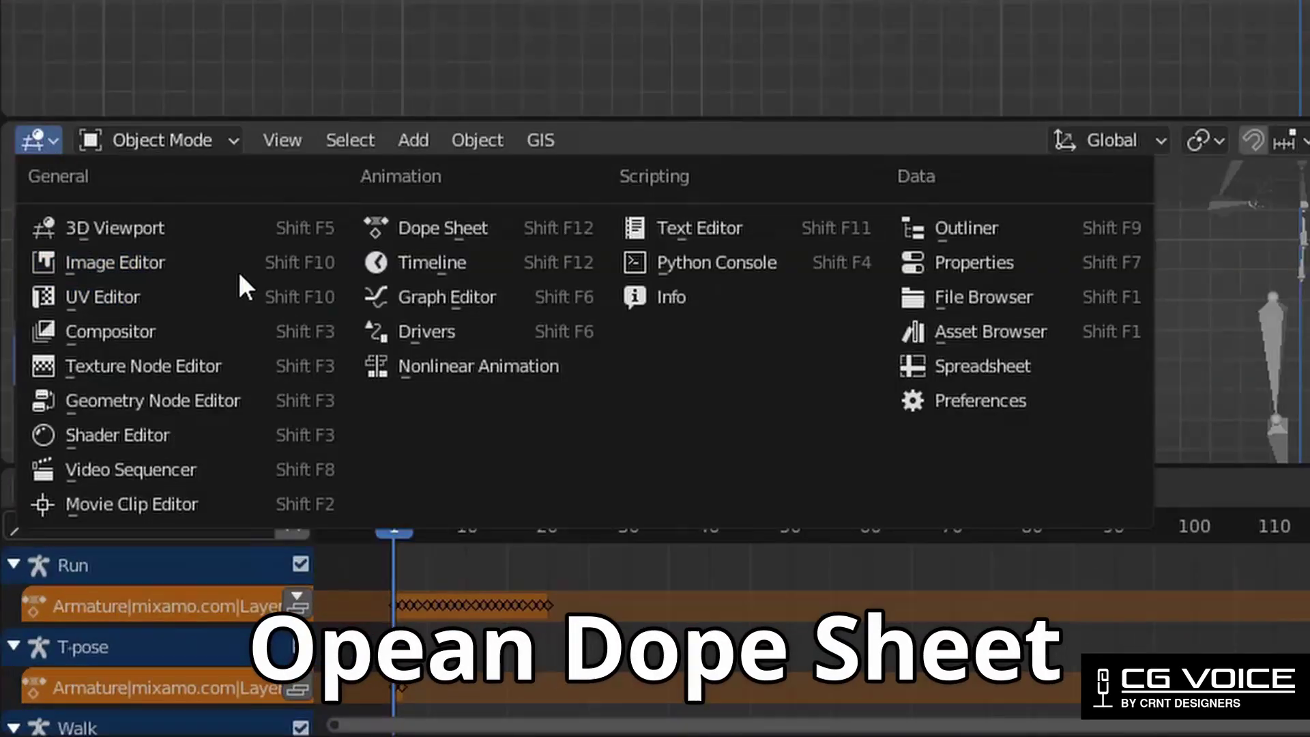
pyautogui.click(445, 229)
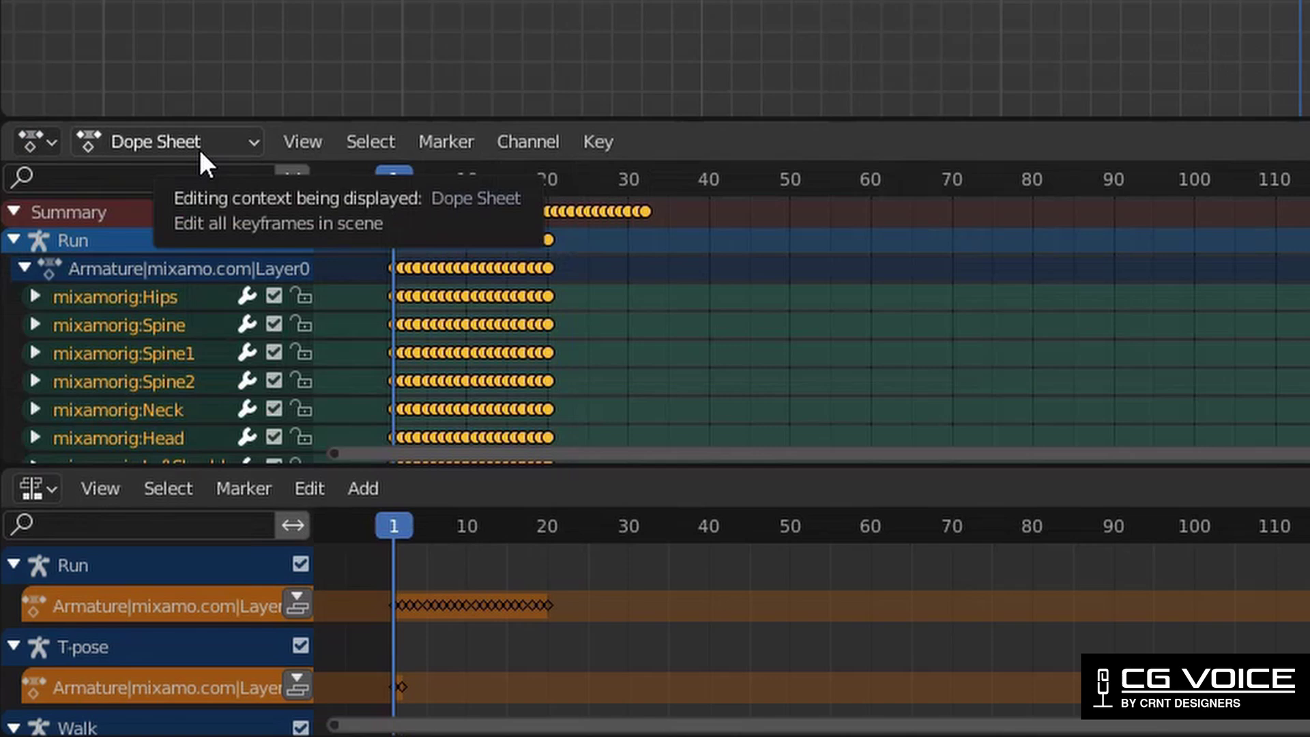
pyautogui.click(201, 144)
pyautogui.click(200, 215)
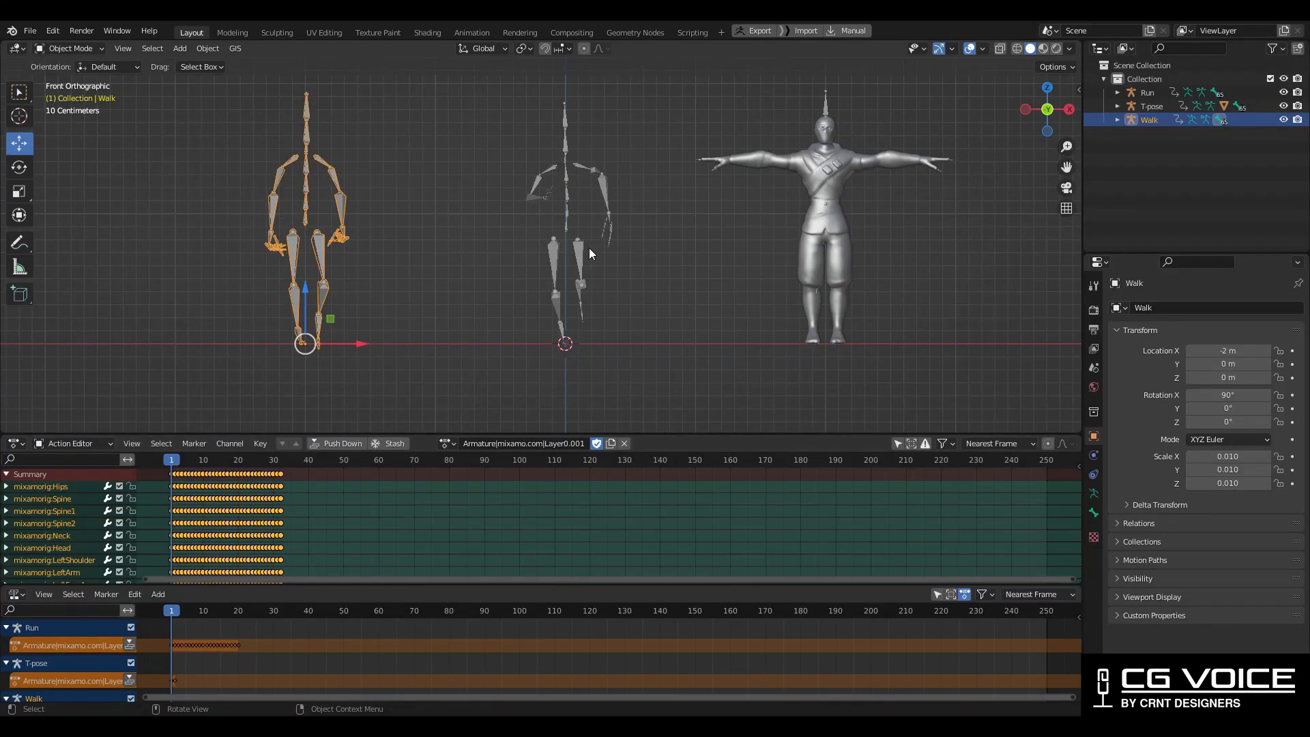
# - Rename the action of the Walk armature to Walk
pyautogui.click(792, 121)
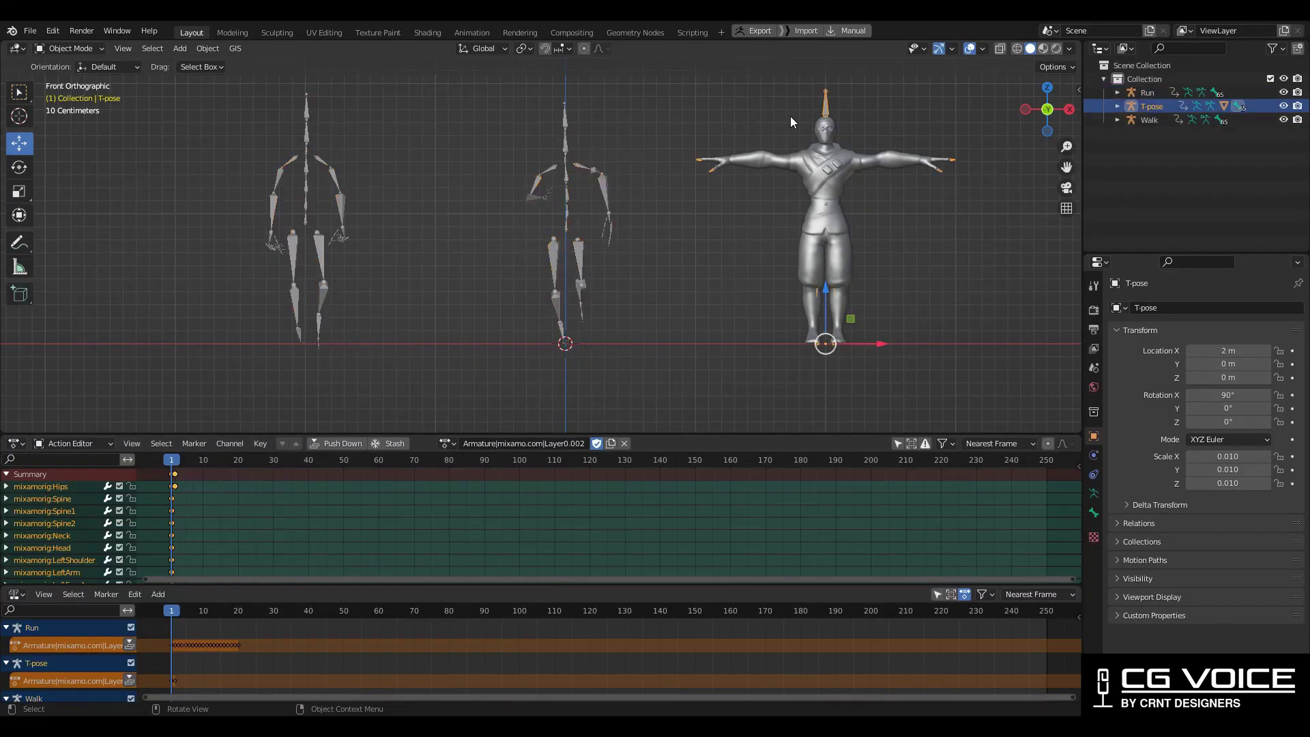
pyautogui.click(310, 145)
pyautogui.doubleClick(558, 443)
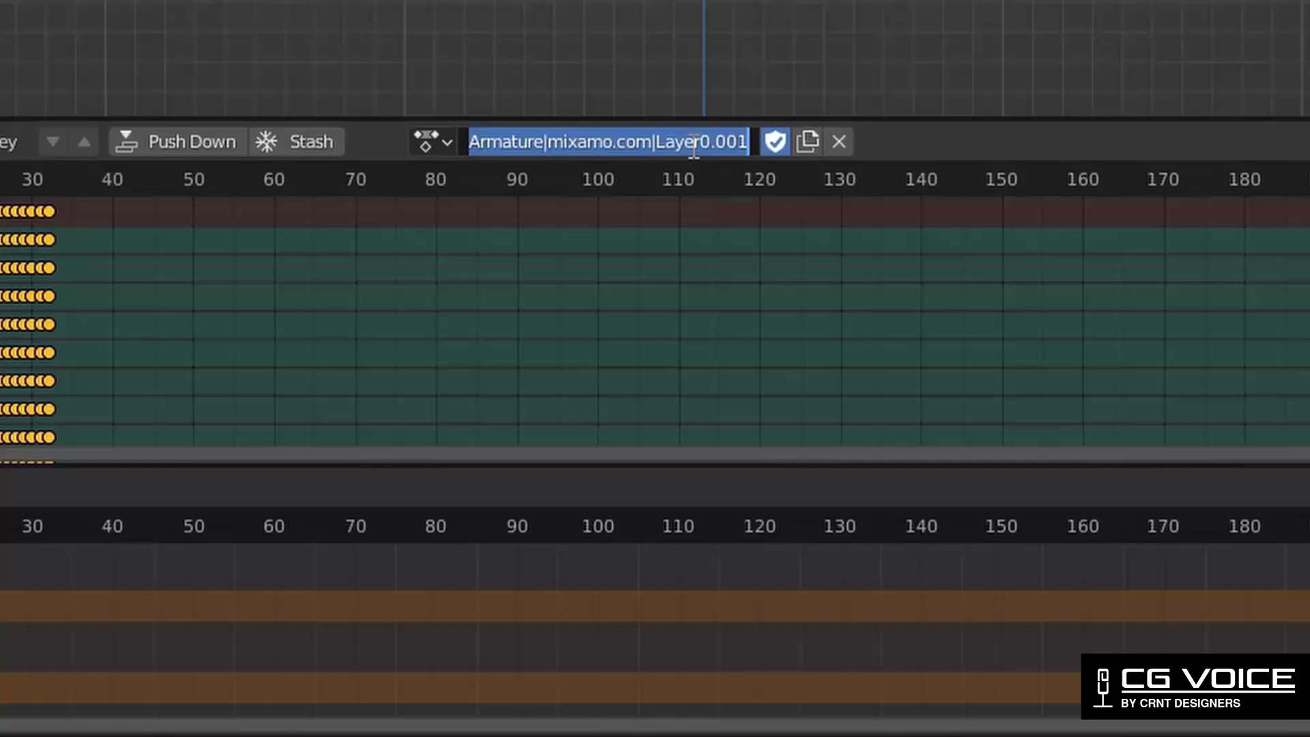
pyautogui.write('Walk')
pyautogui.press('Return')
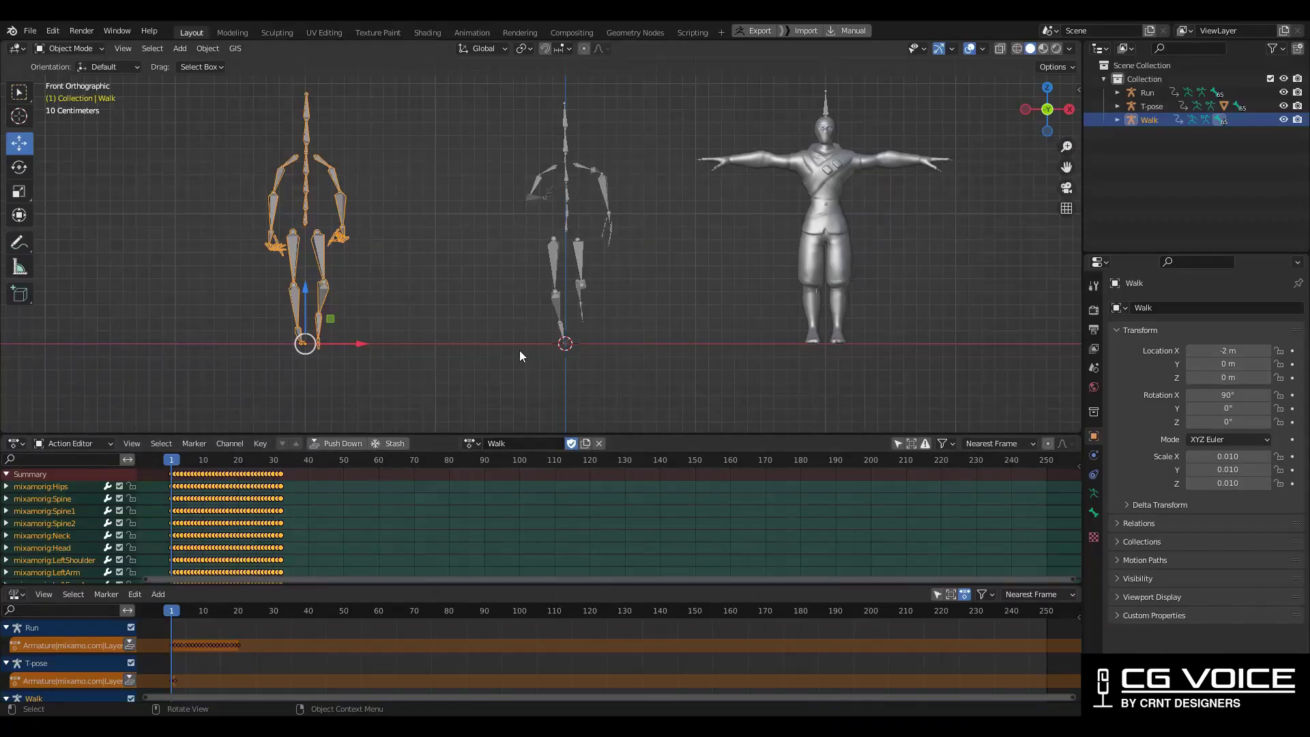
# - Rename the action of the Run armature to Run
pyautogui.click(561, 300)
pyautogui.click(554, 445)
pyautogui.write('Run')
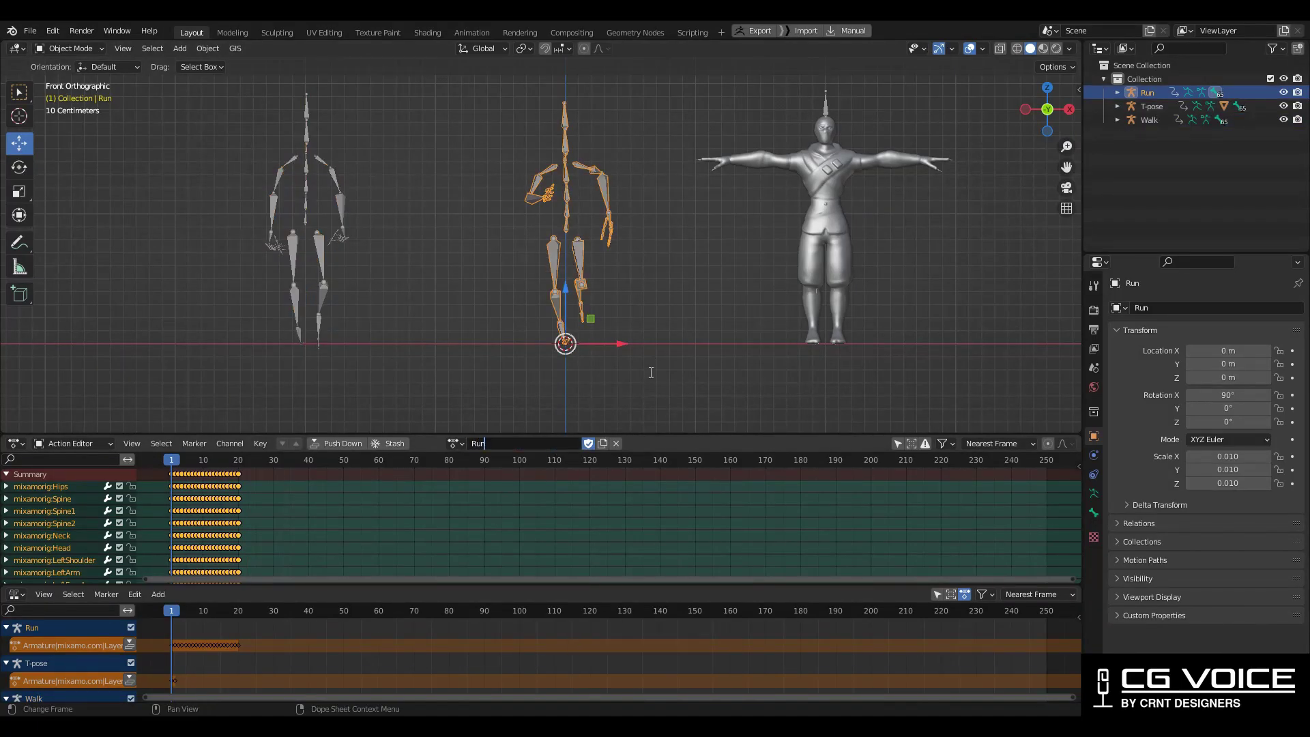
pyautogui.press('Return')
# - Rename the action of the T-pose character's armature to T-Pose
pyautogui.click(827, 115)
pyautogui.doubleClick(536, 443)
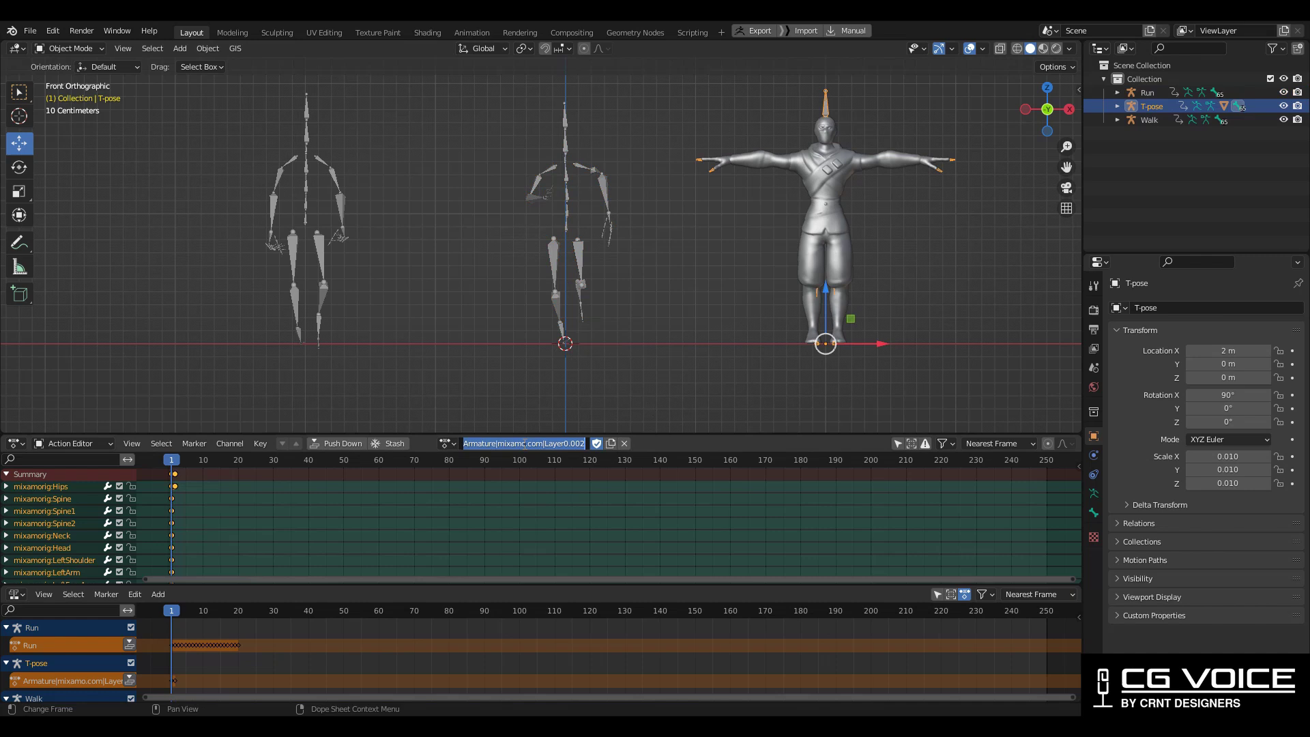
pyautogui.write('T-Pose')
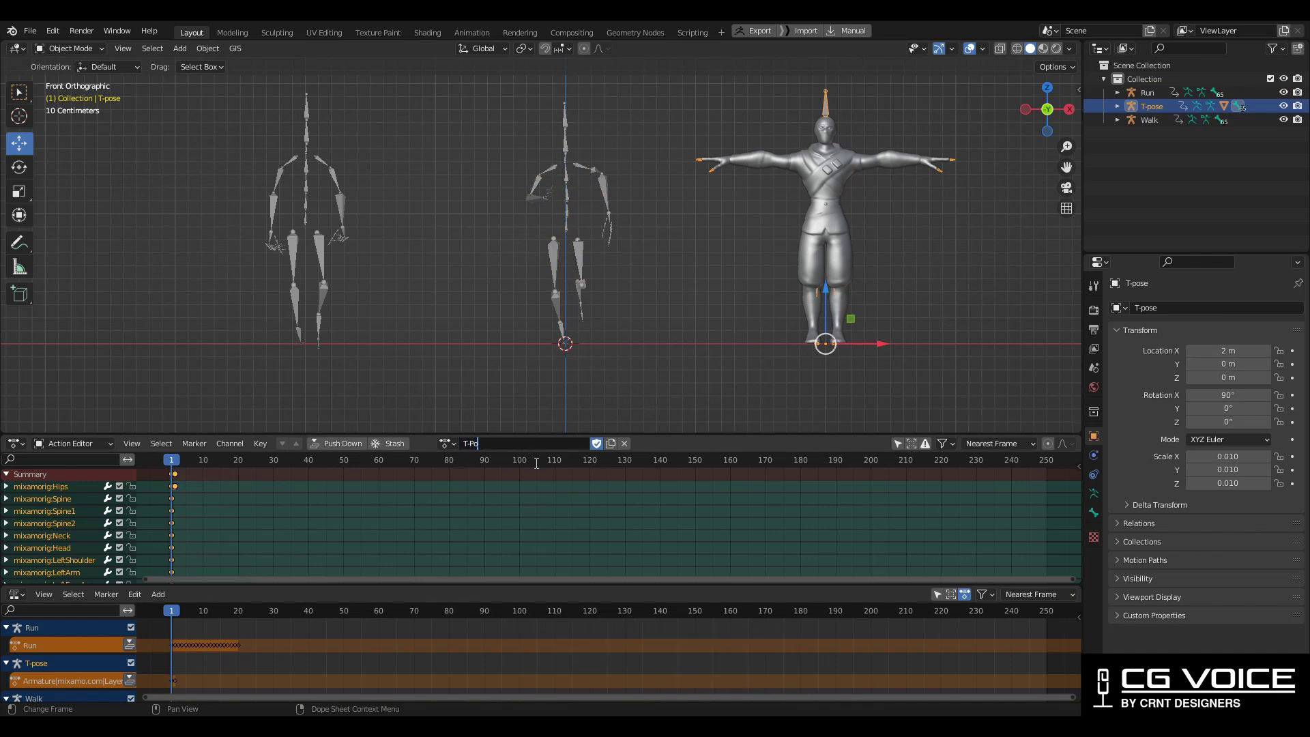
pyautogui.press('Return')
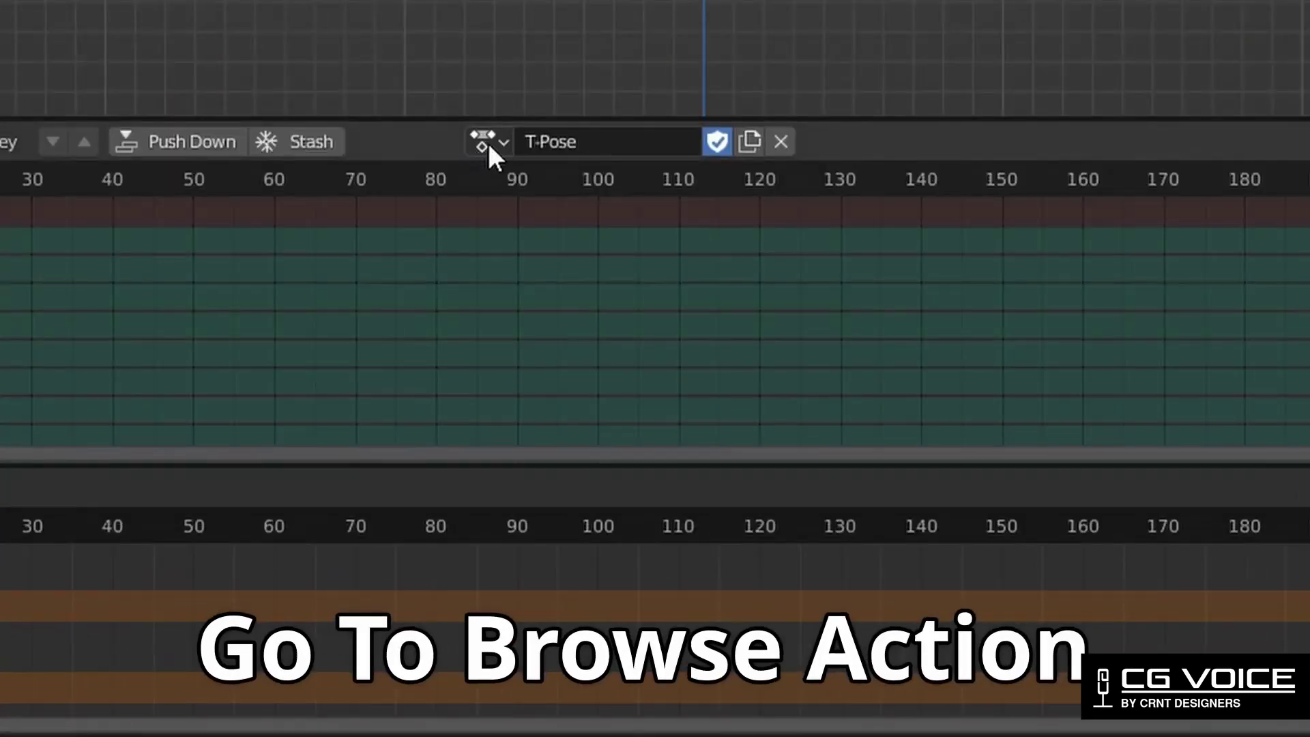
# - Assign the Walk action to the T-pose armature, push it down into an NLA strip, and enlarge the Nonlinear Animation editor
pyautogui.click(497, 142)
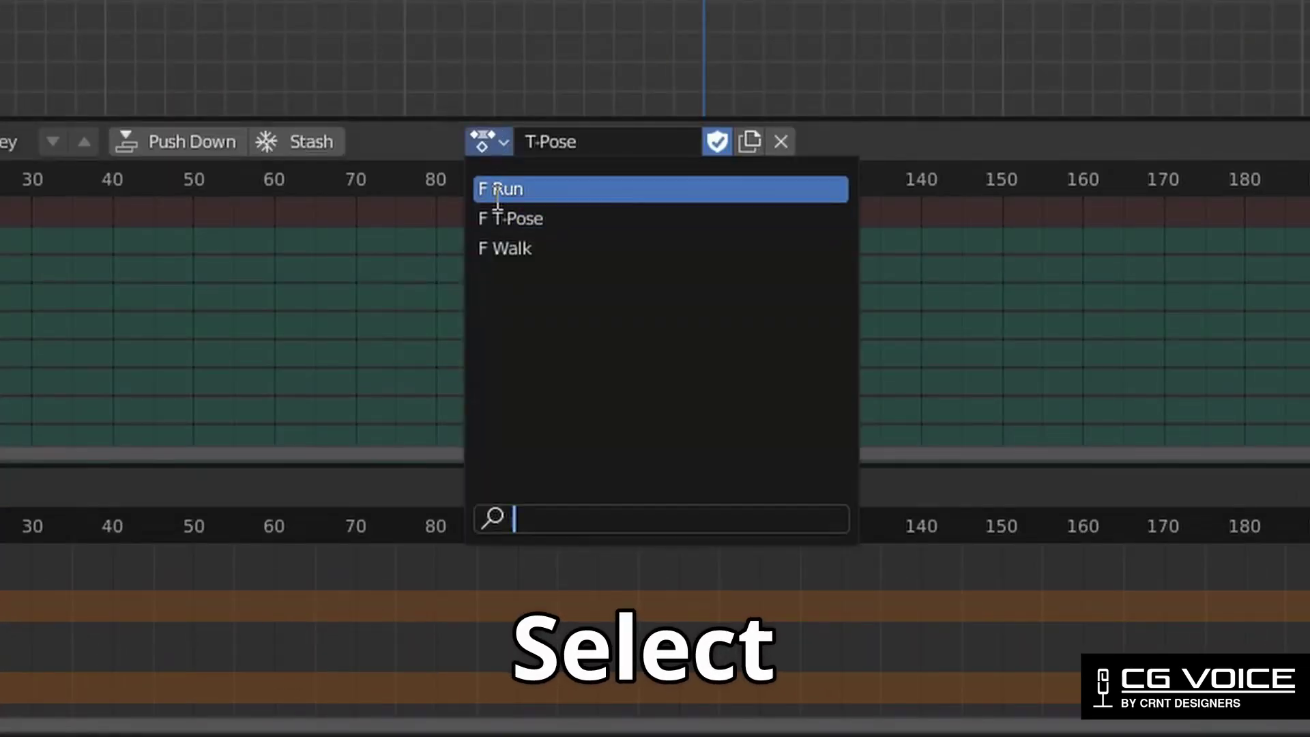
pyautogui.click(507, 248)
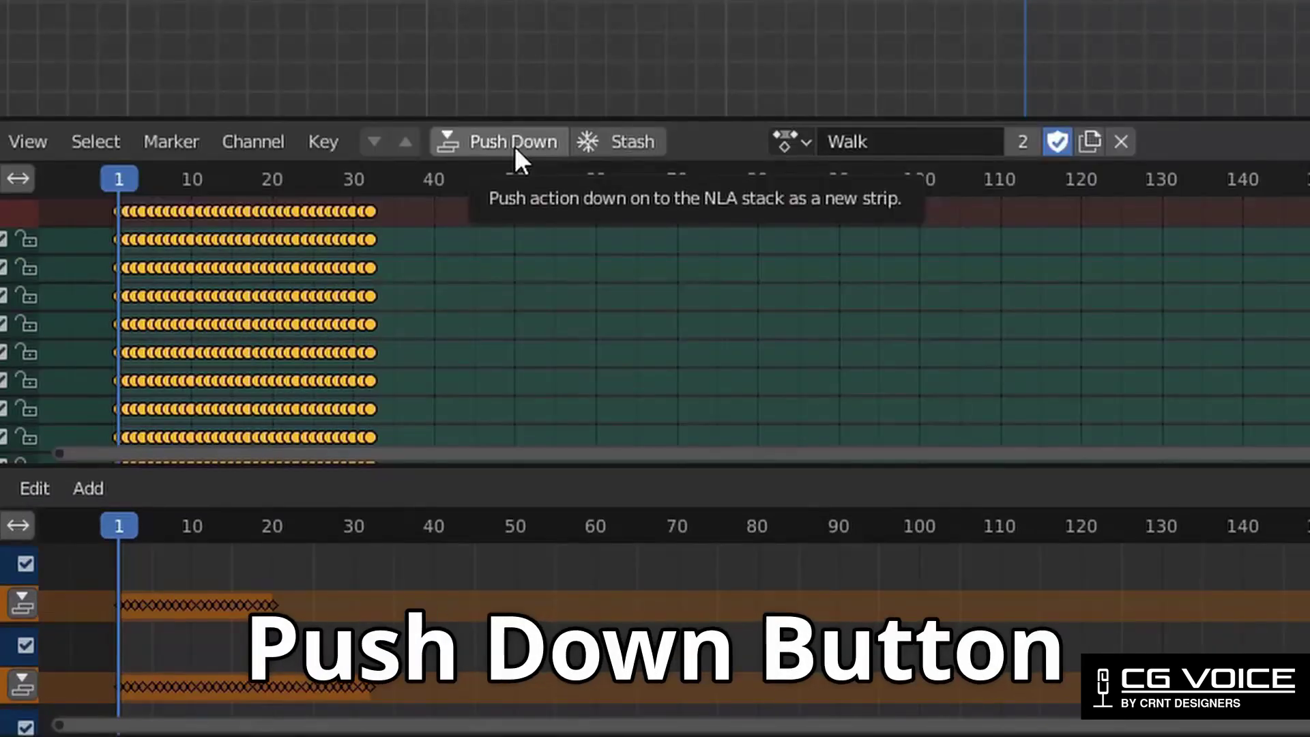
pyautogui.click(515, 144)
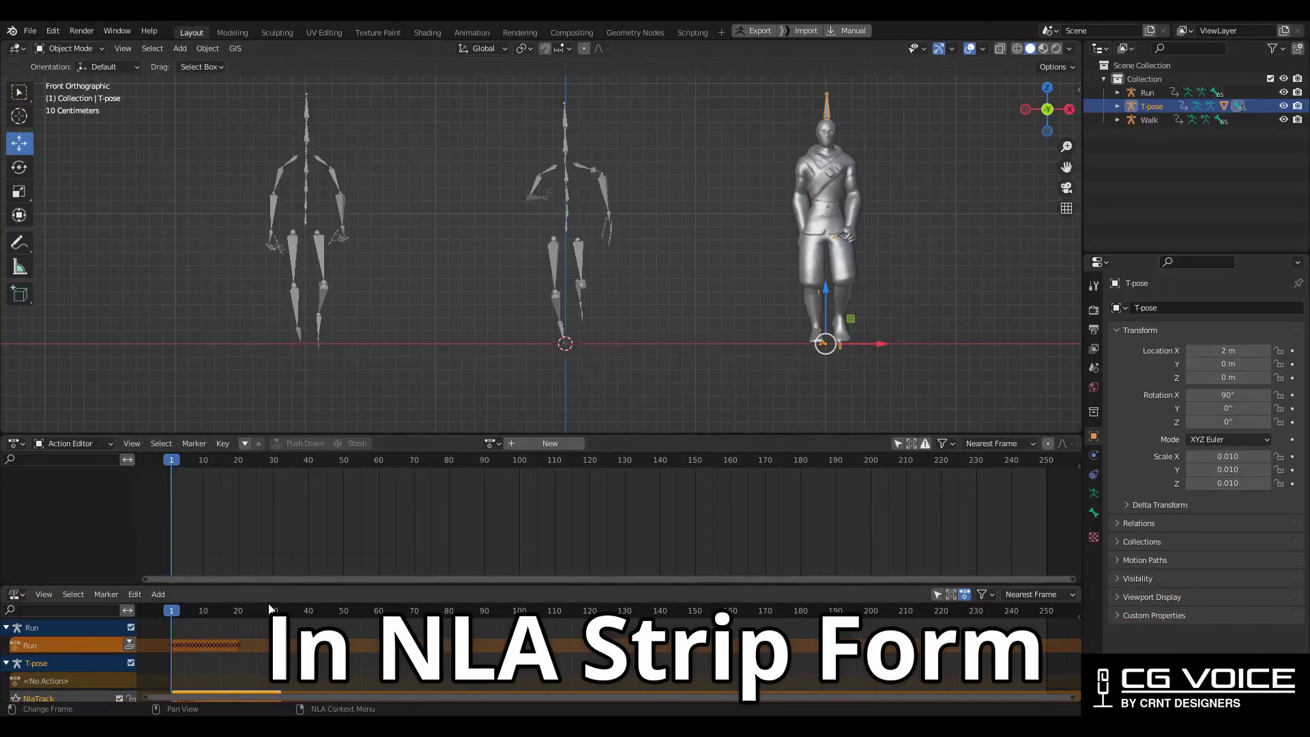
pyautogui.moveTo(275, 584); pyautogui.dragTo(285, 533)
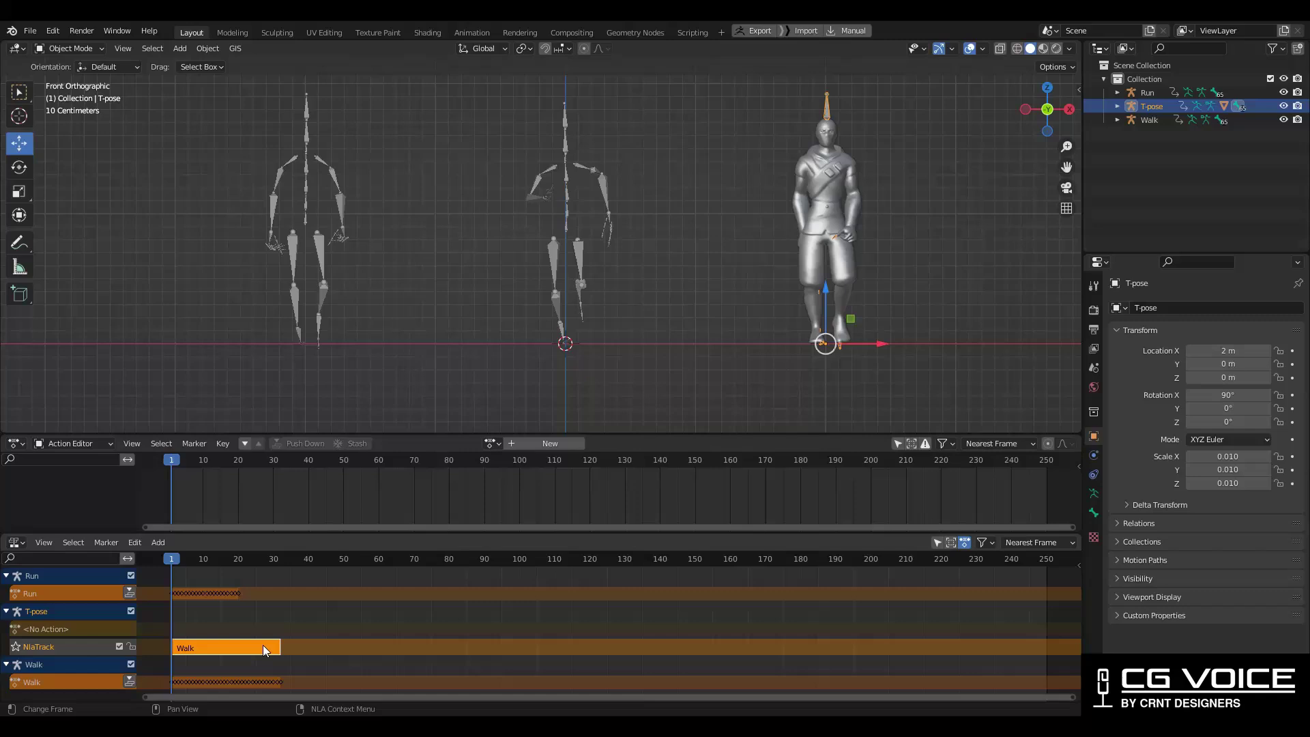
# - Scrub through the Walk strip to preview the walking animation on the T-pose character
pyautogui.moveTo(195, 557); pyautogui.dragTo(234, 566)
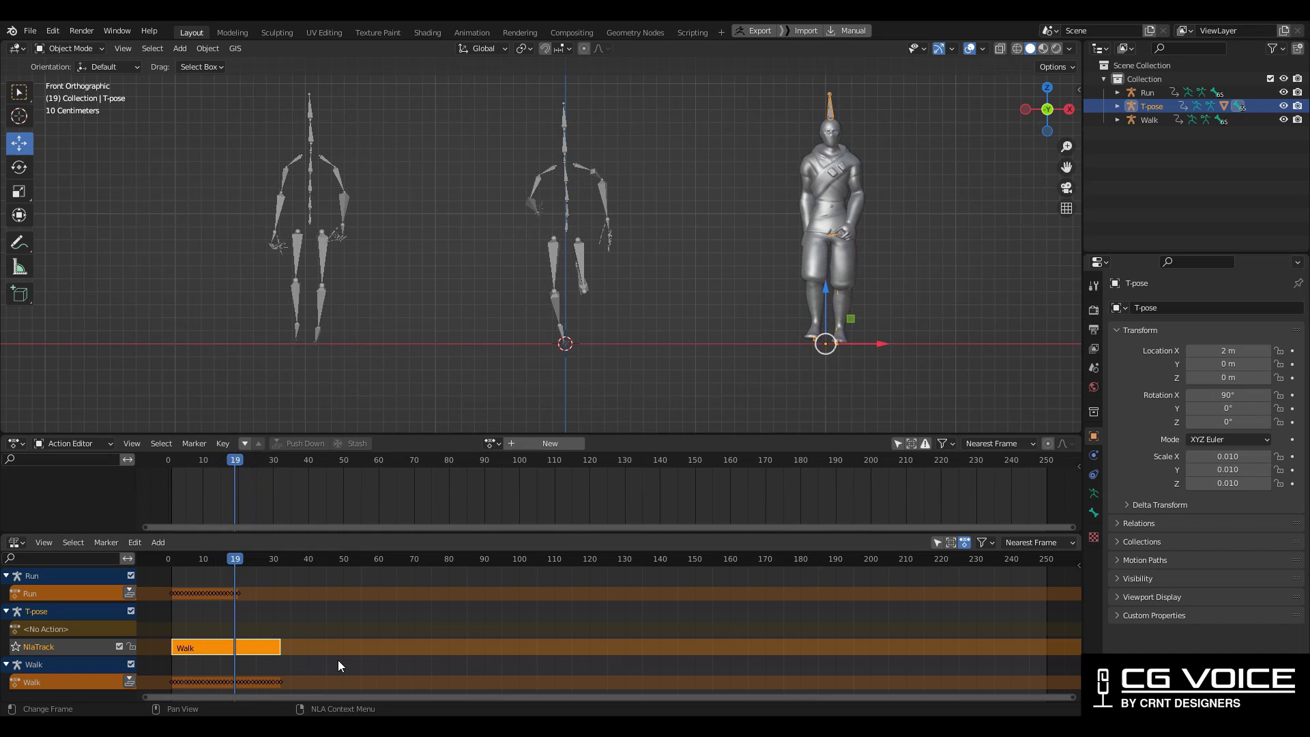
pyautogui.click(338, 649)
pyautogui.click(264, 645)
pyautogui.moveTo(237, 567); pyautogui.dragTo(150, 539)
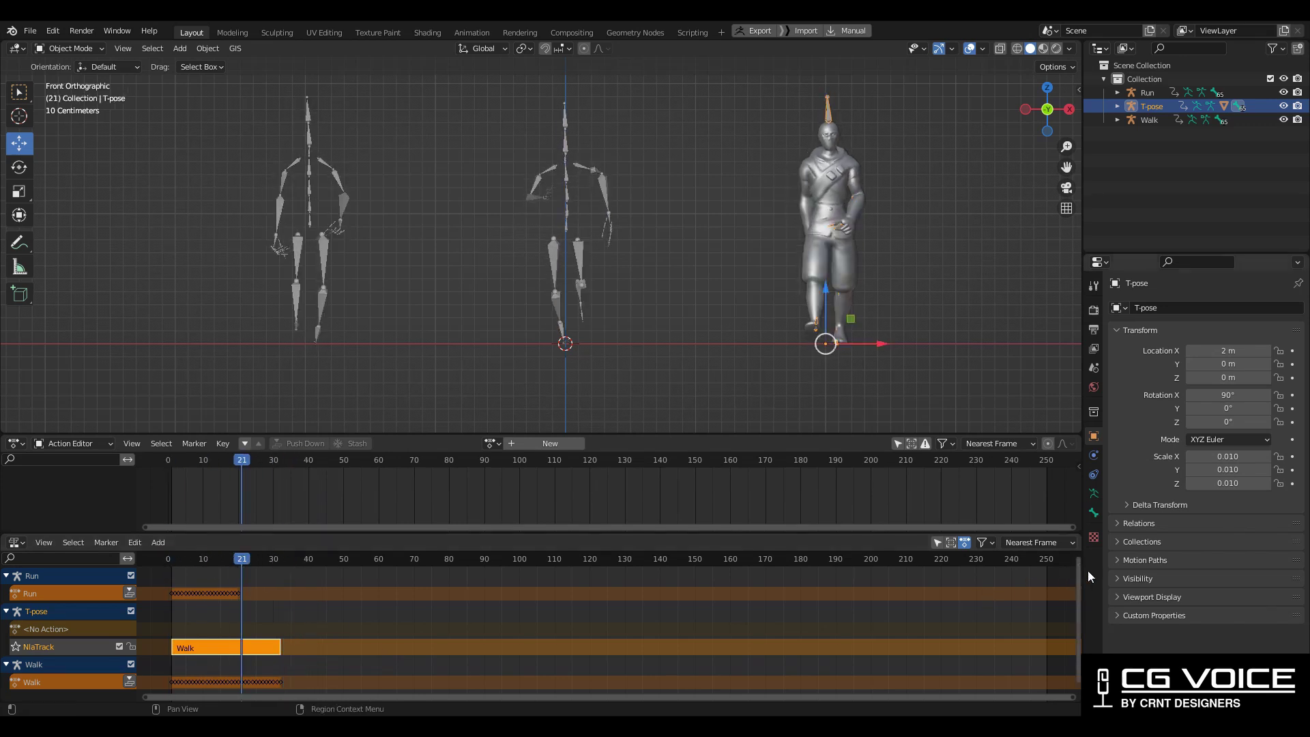
# - Set the Walk strip's extrapolation to Hold Forward and move the current frame to 30
pyautogui.press('n')
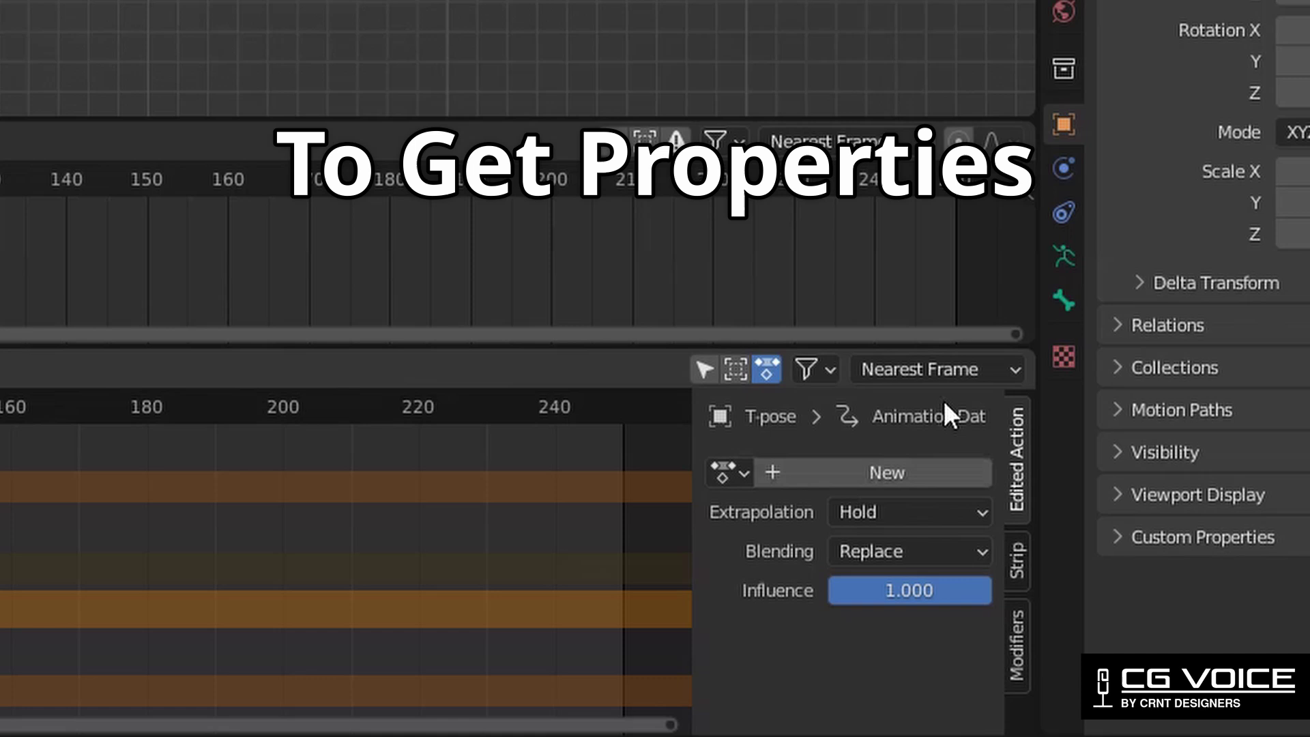
pyautogui.click(1019, 577)
pyautogui.scroll(-4, 898, 580)
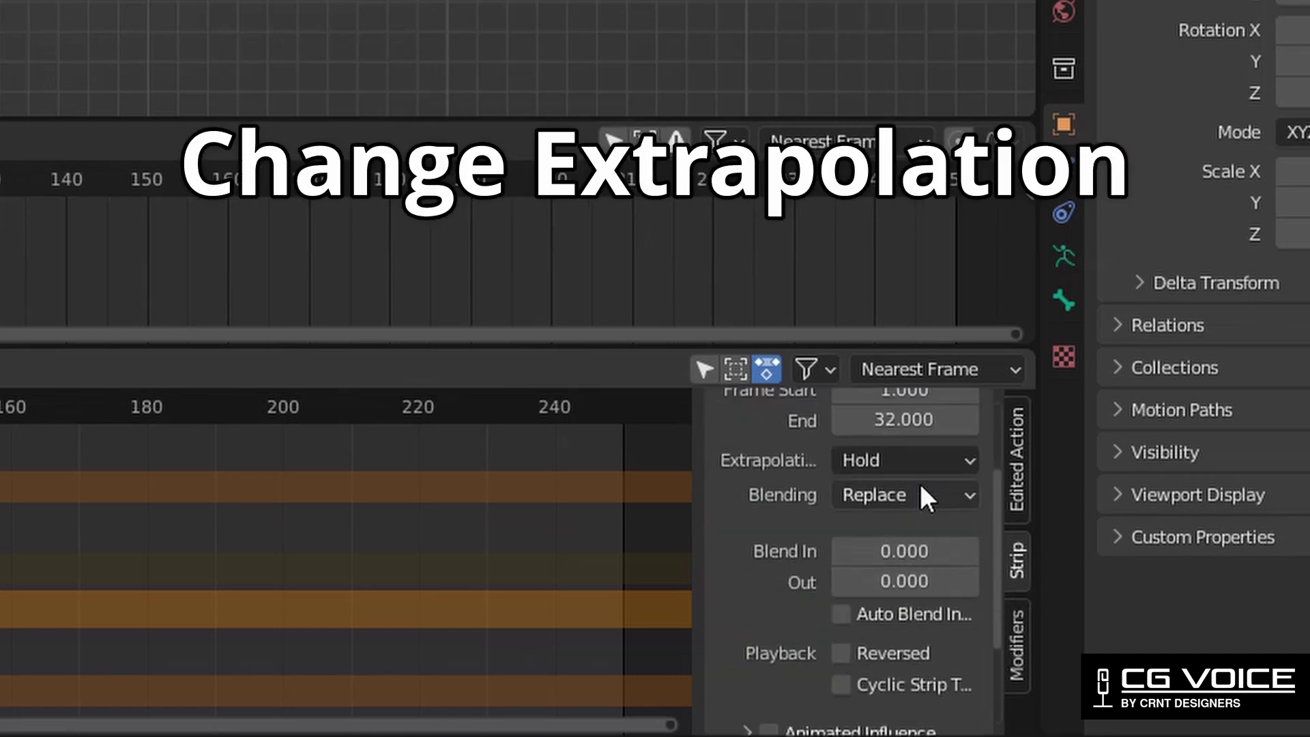
pyautogui.click(925, 459)
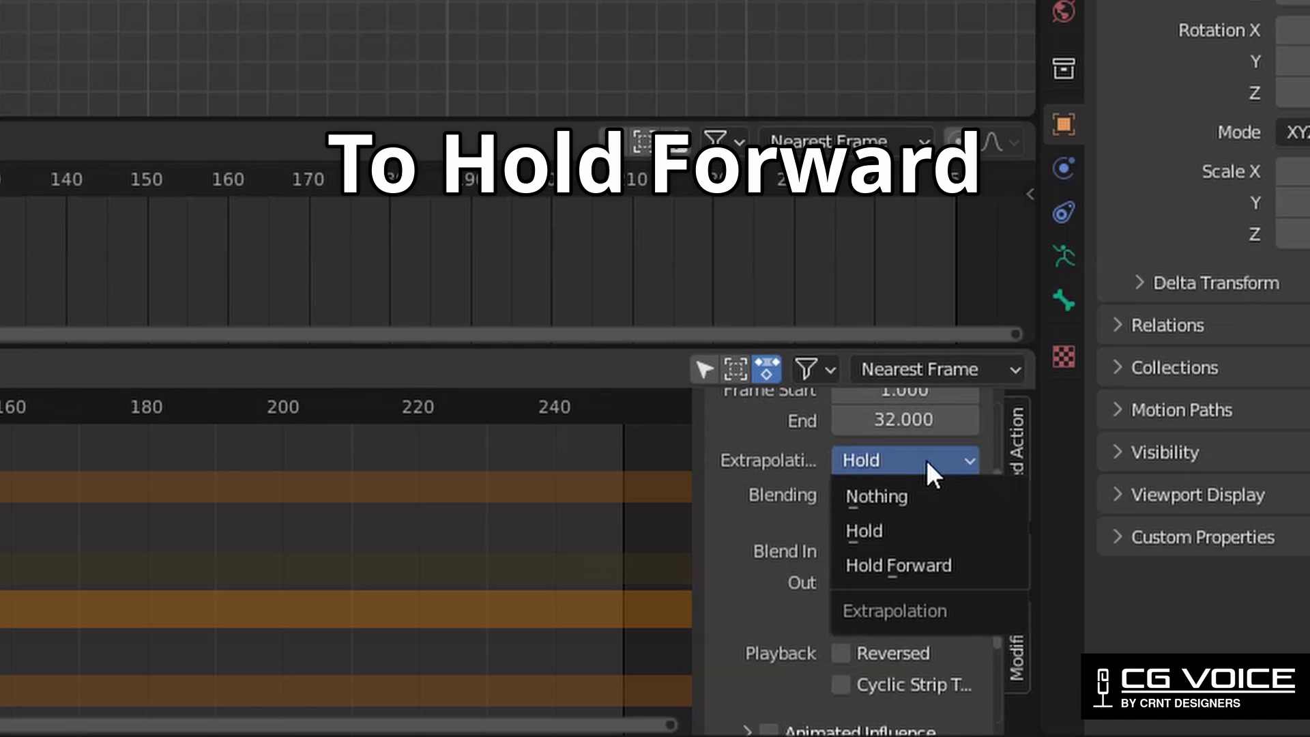
pyautogui.click(938, 568)
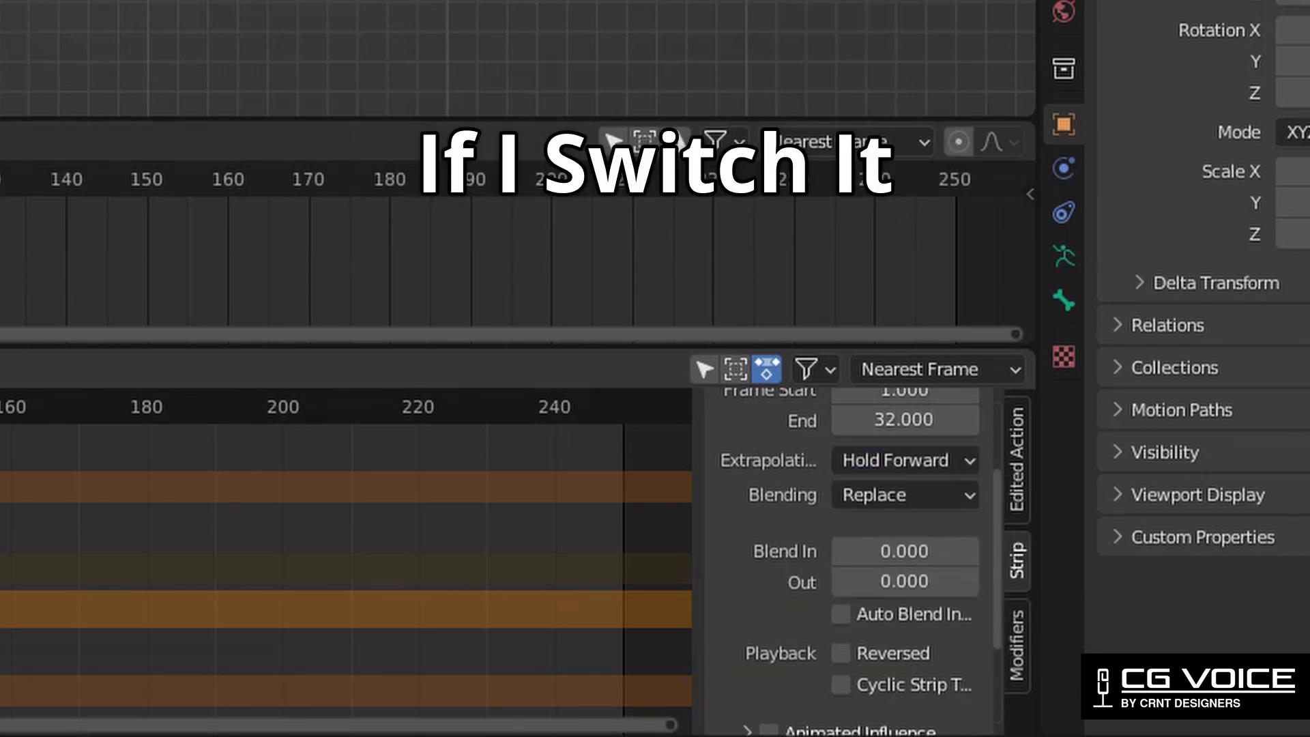
pyautogui.click(848, 461)
pyautogui.click(859, 554)
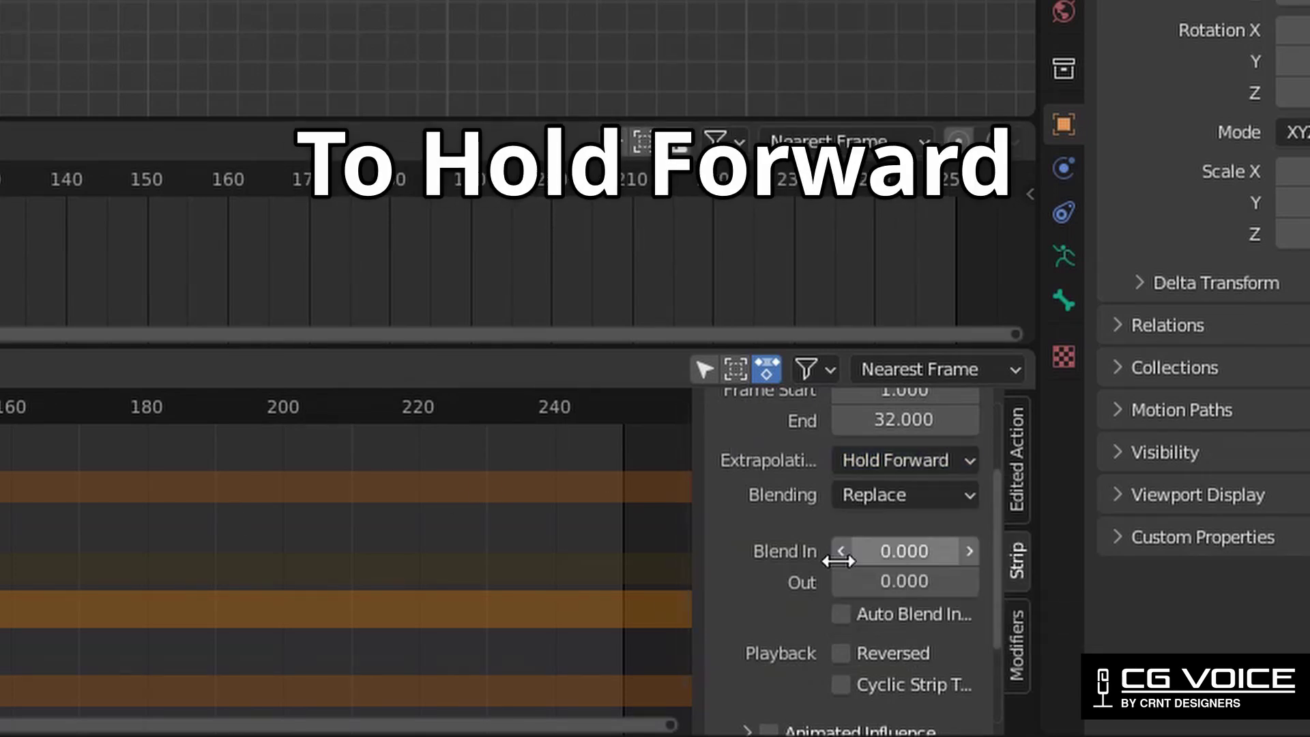
pyautogui.moveTo(287, 560); pyautogui.dragTo(251, 566)
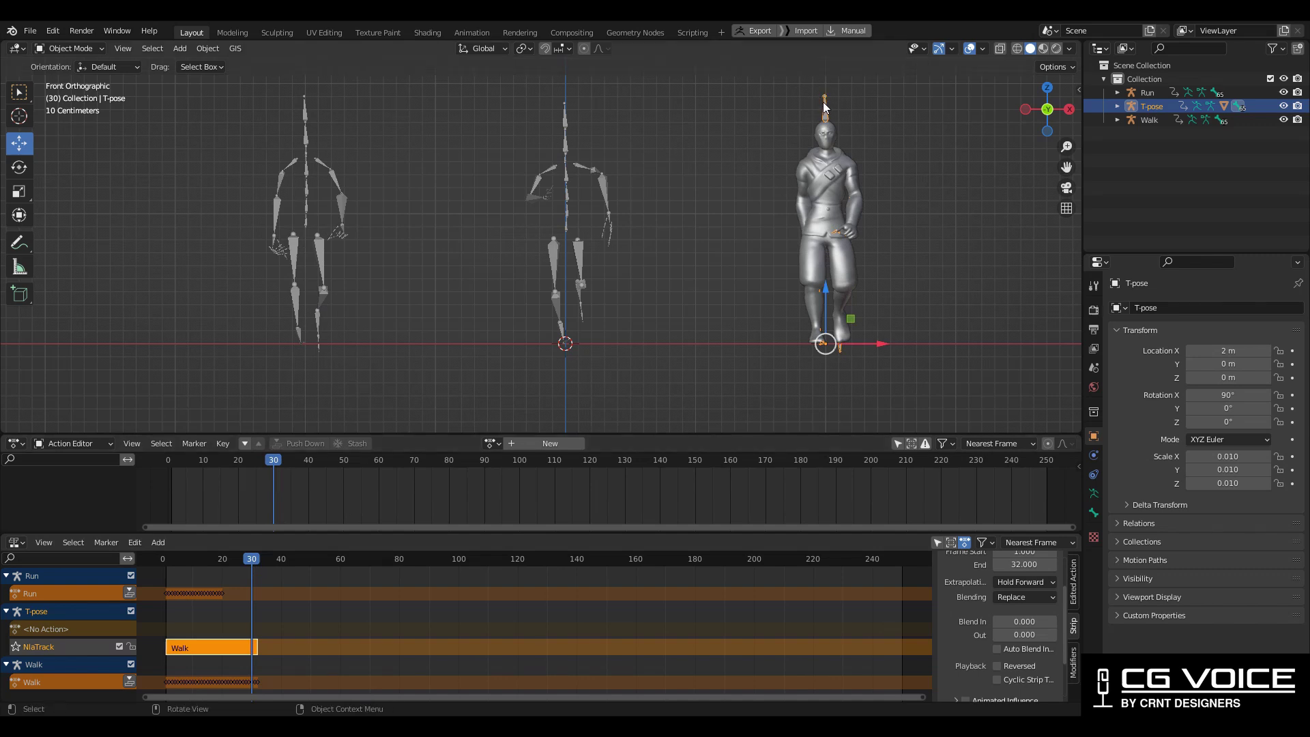
# - Try to add the Run action to the T-pose armature by assigning it and pushing it down as an NLA strip
pyautogui.click(494, 445)
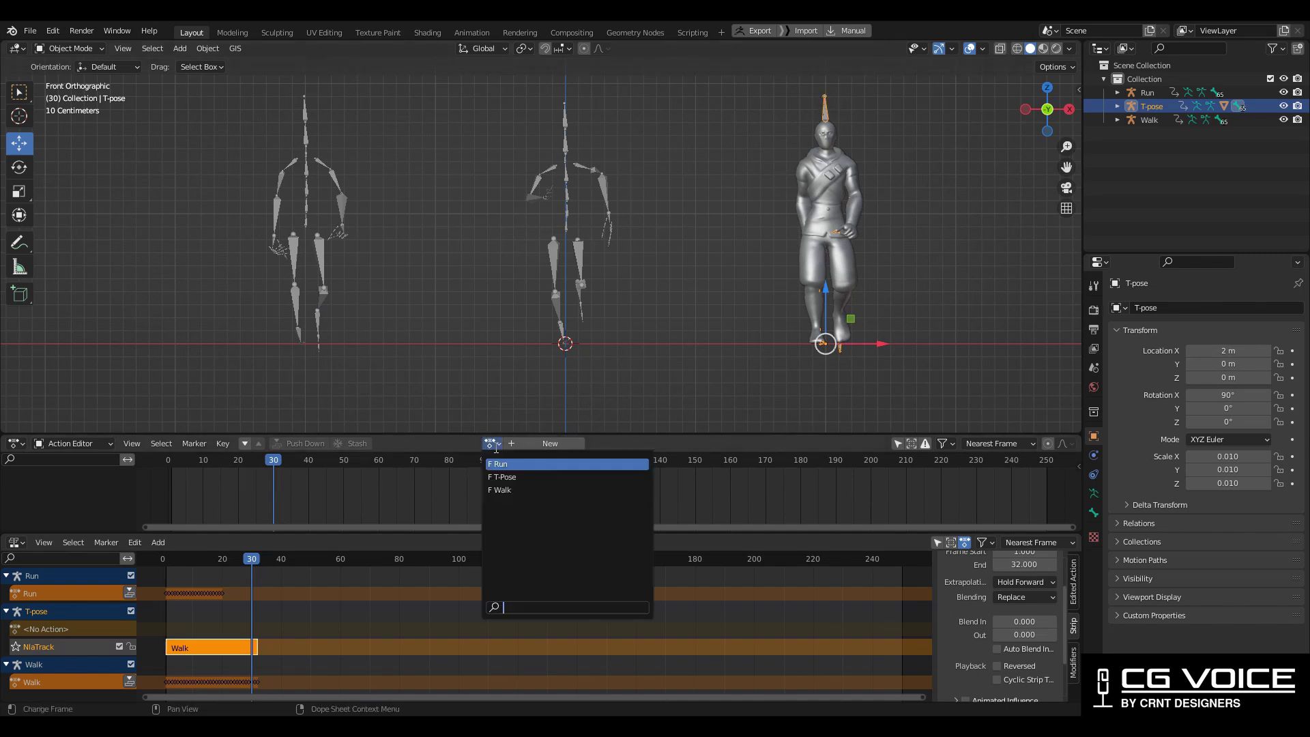
pyautogui.click(506, 467)
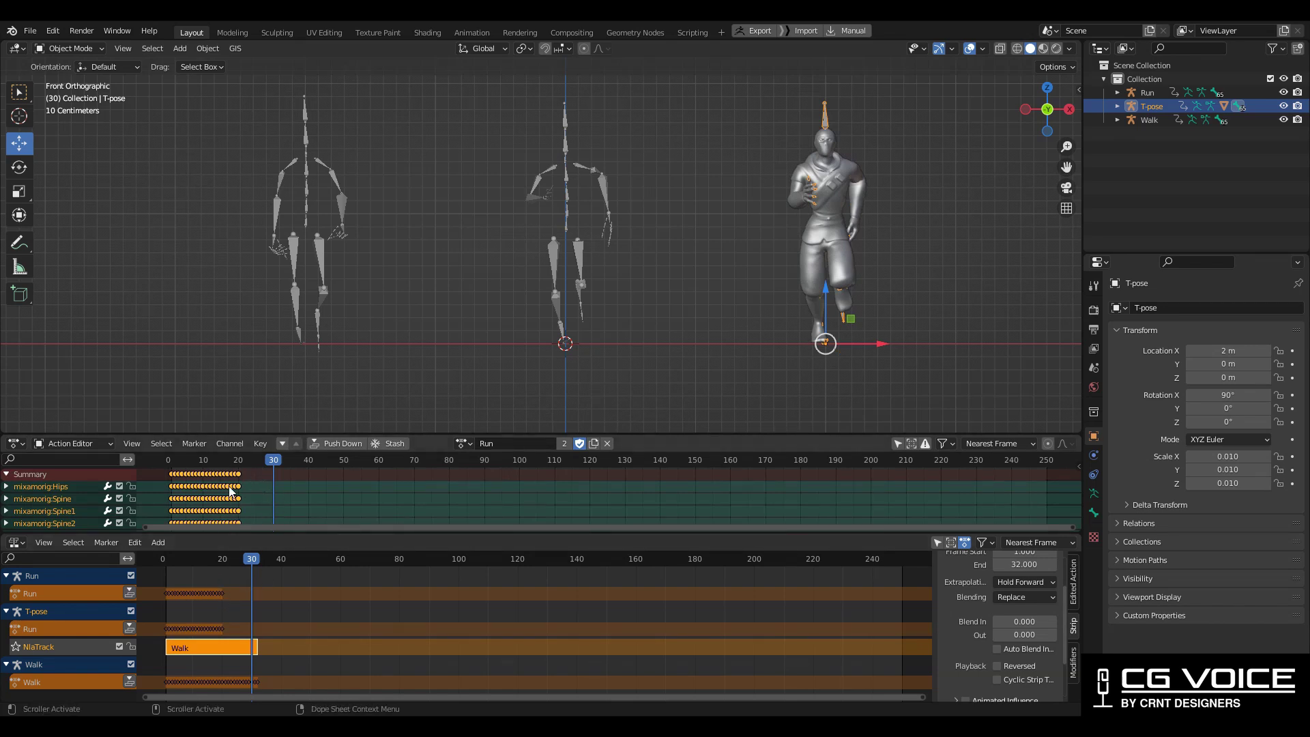
pyautogui.click(337, 444)
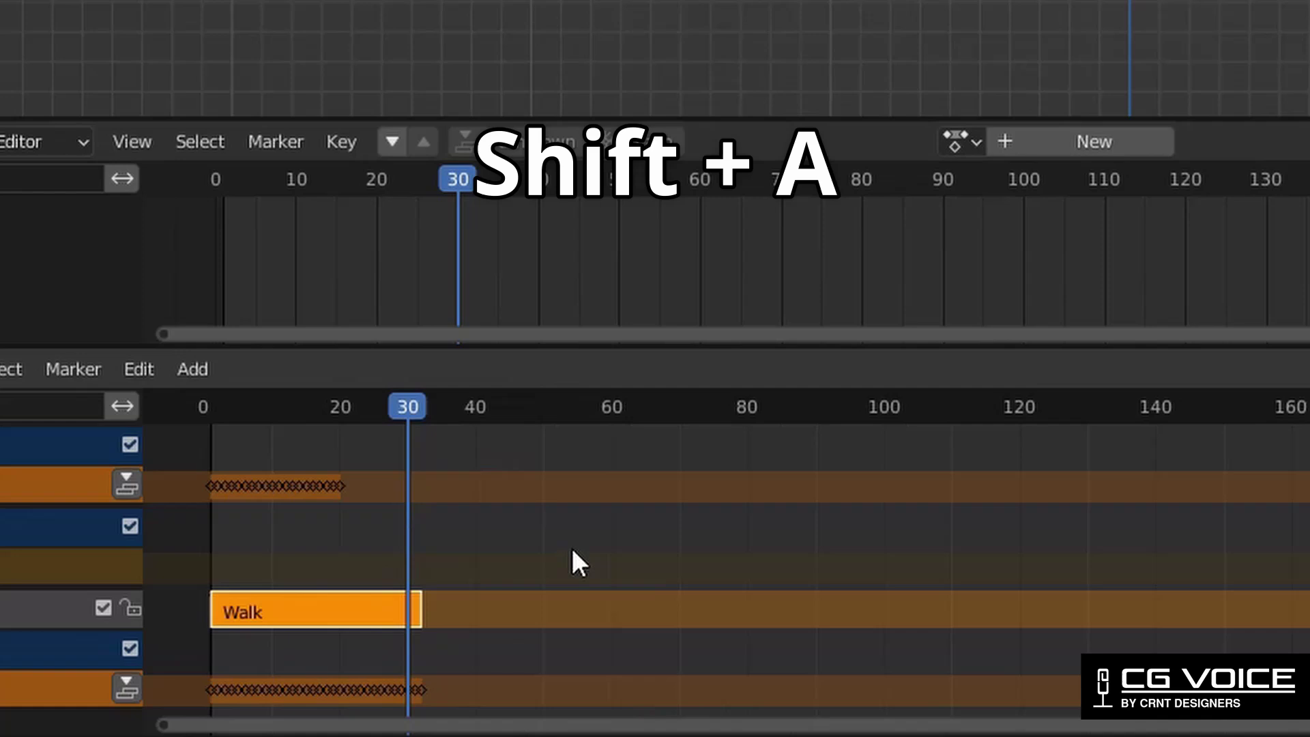
# - Add a Run action strip at frame 30 to the T-pose armature's NLA tracks and select only that strip
pyautogui.hotkey('shift', 'a')
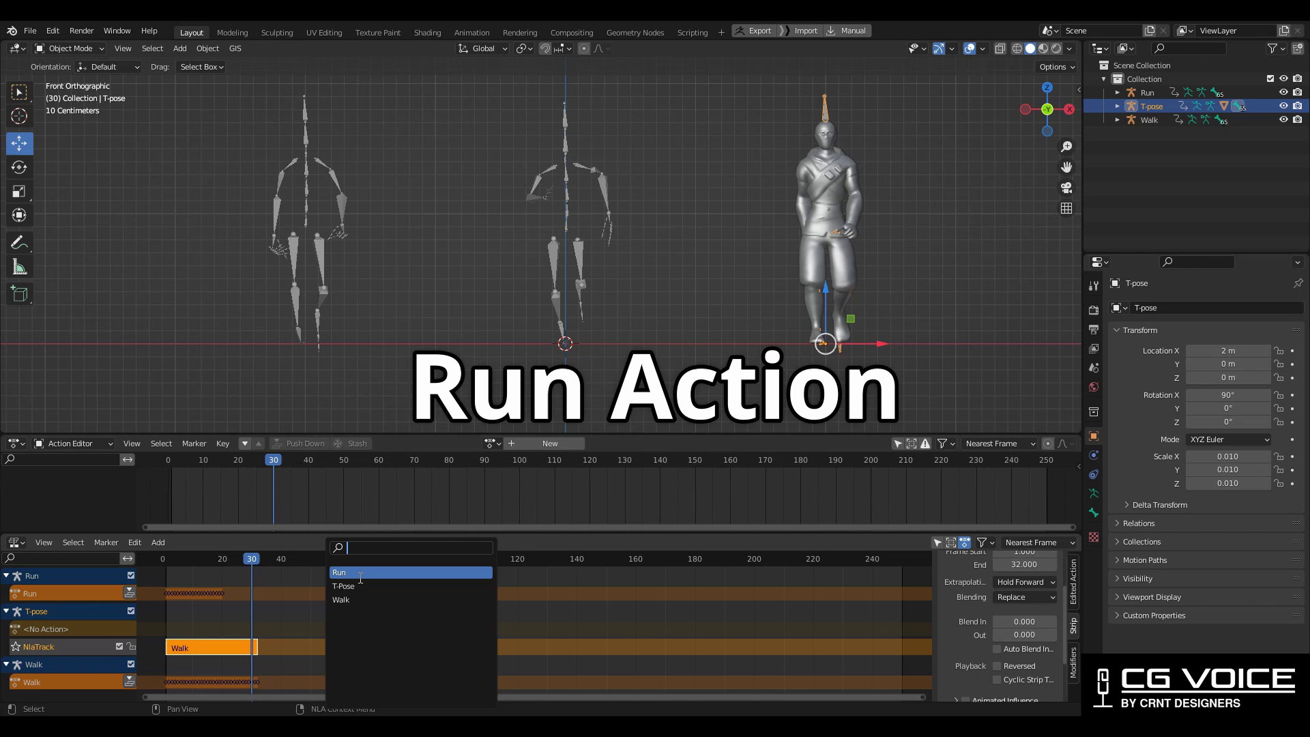
pyautogui.click(360, 577)
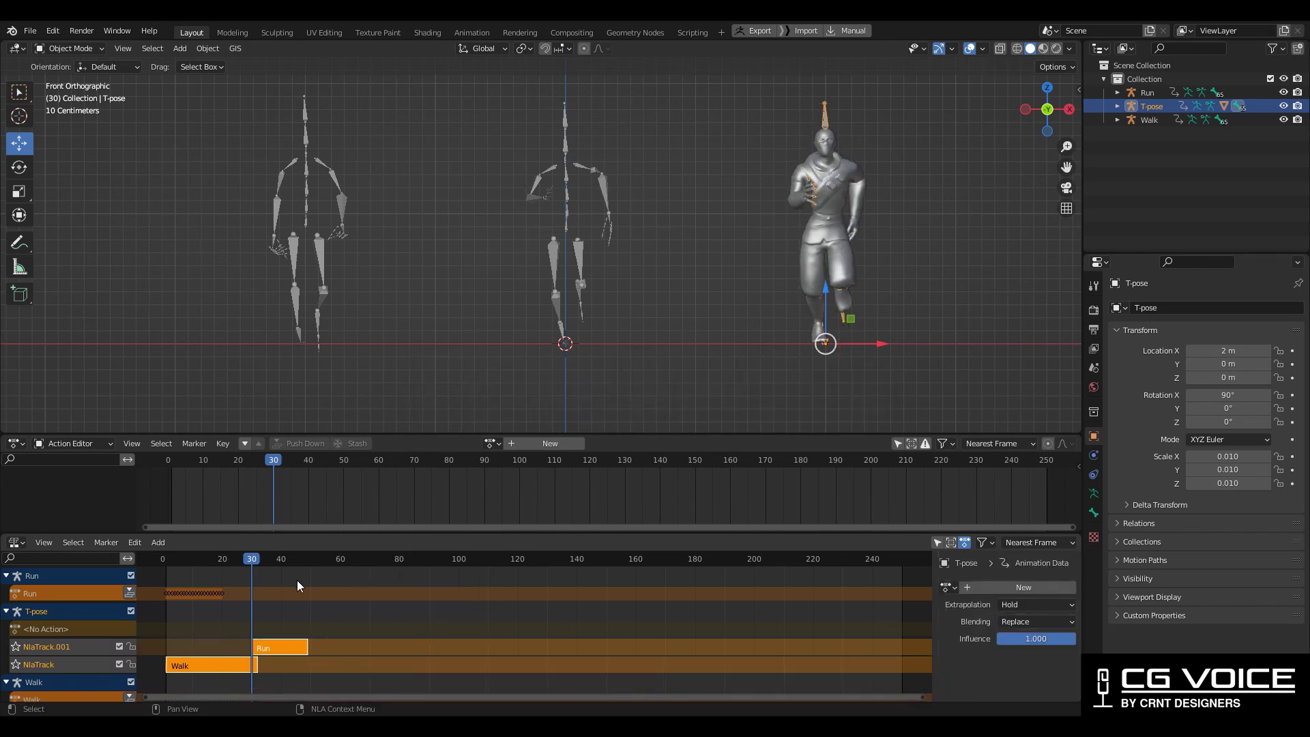
pyautogui.click(286, 646)
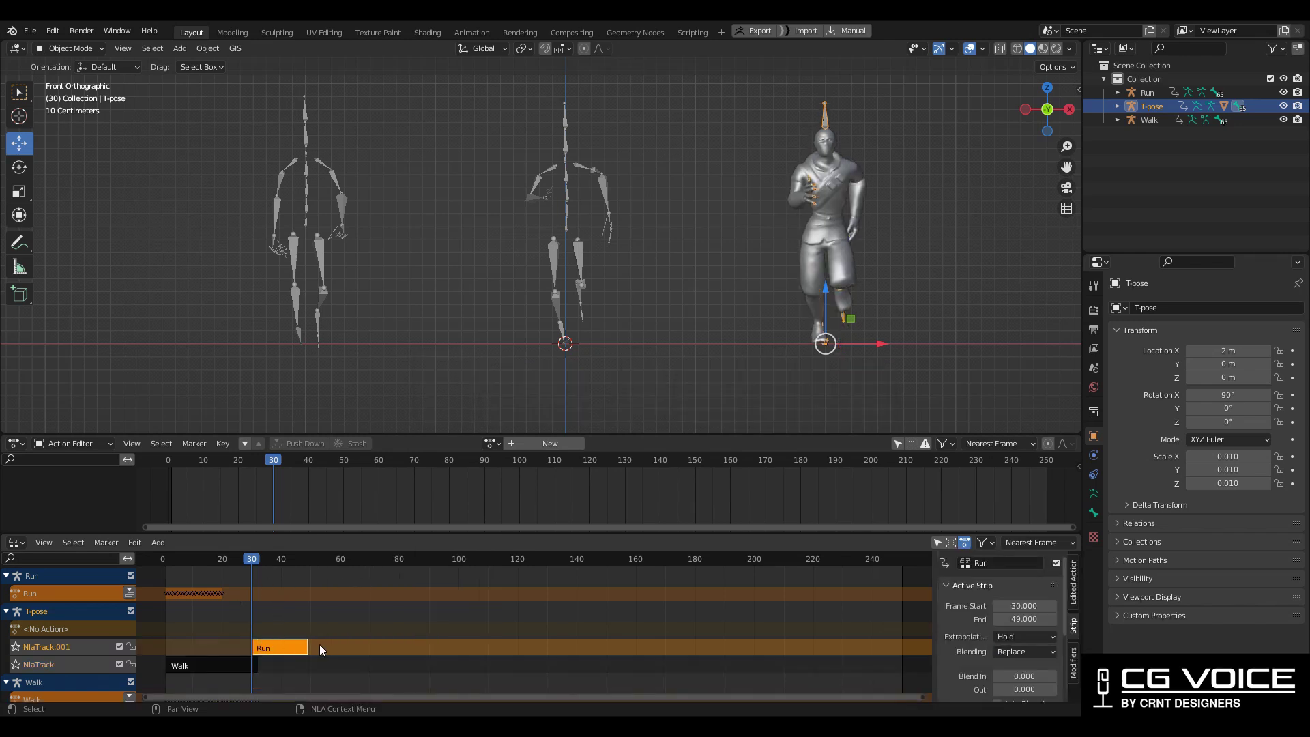
# - Select the Run strip on the T-pose armature's track and set its extrapolation to Hold Forward
pyautogui.click(301, 612)
pyautogui.click(286, 652)
pyautogui.click(1017, 637)
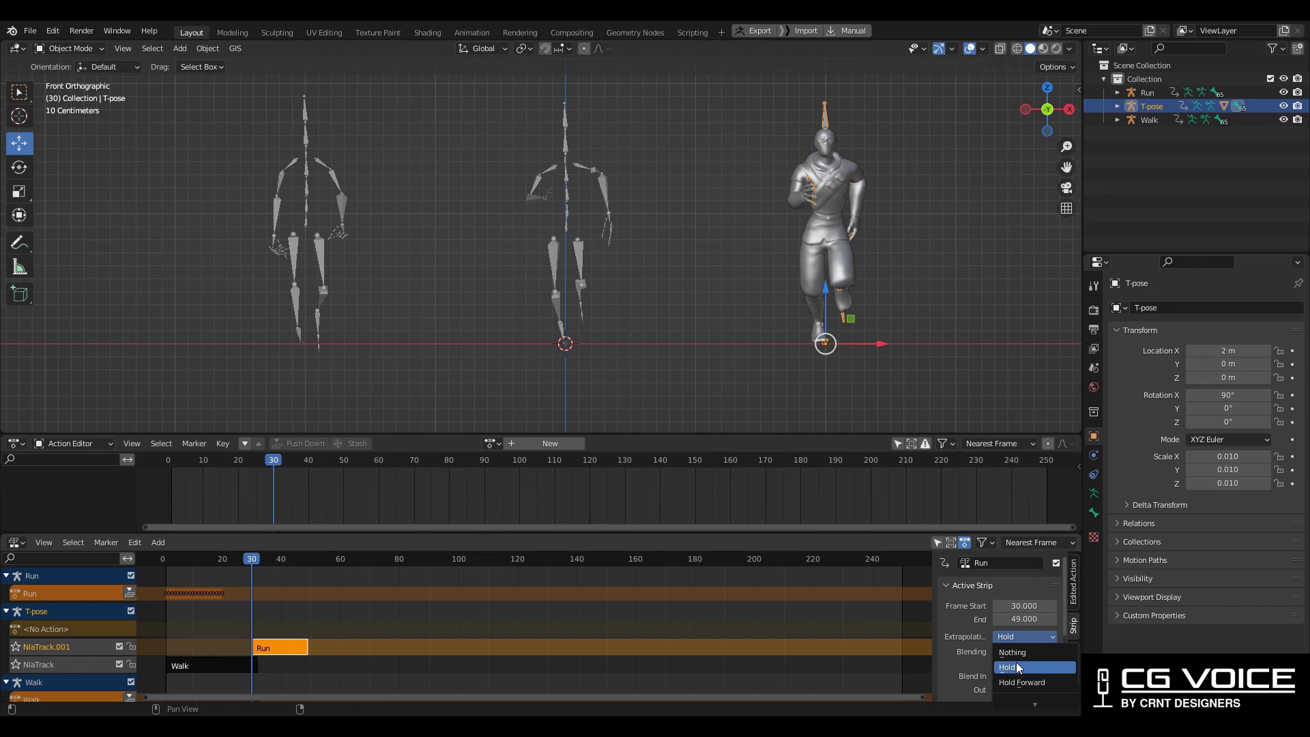
pyautogui.click(1021, 683)
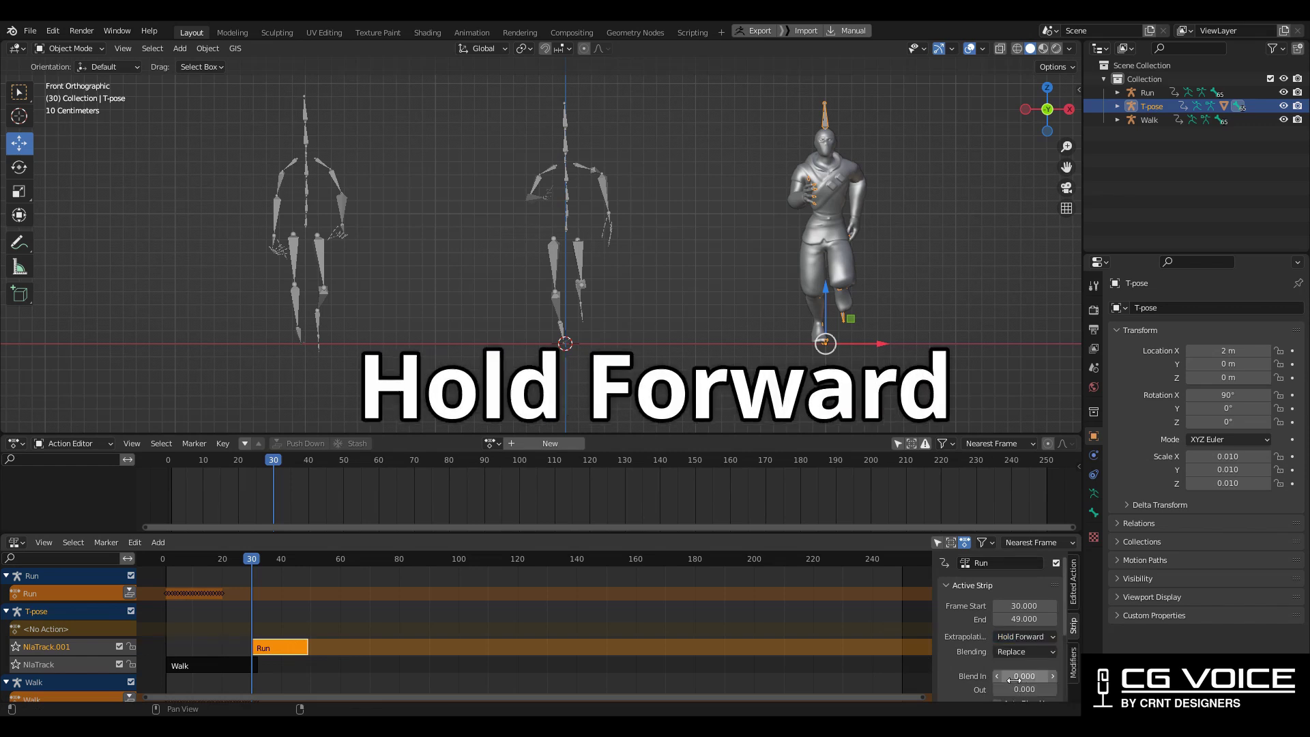
pyautogui.click(223, 565)
pyautogui.moveTo(222, 566); pyautogui.dragTo(252, 577)
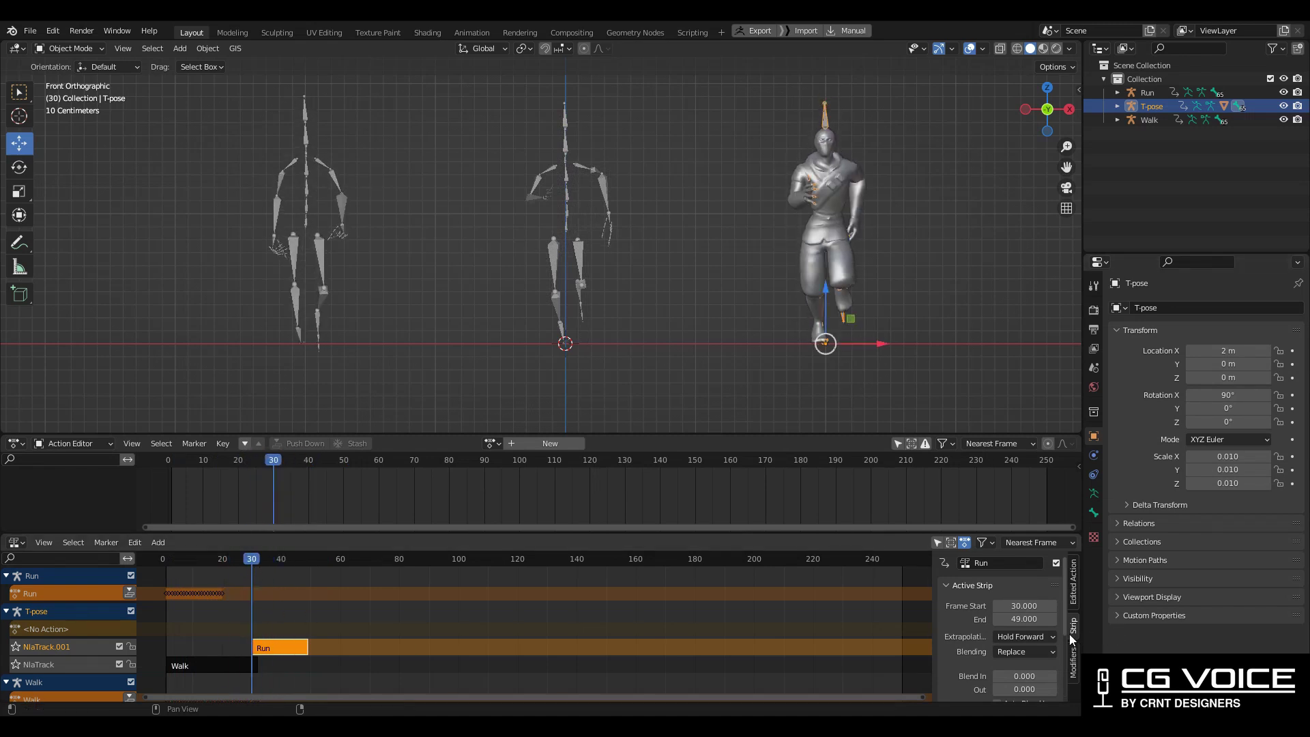
# - Set the Run strip's Blend In to 3 frames
pyautogui.scroll(-4, 1068, 634)
pyautogui.scroll(2, 1068, 634)
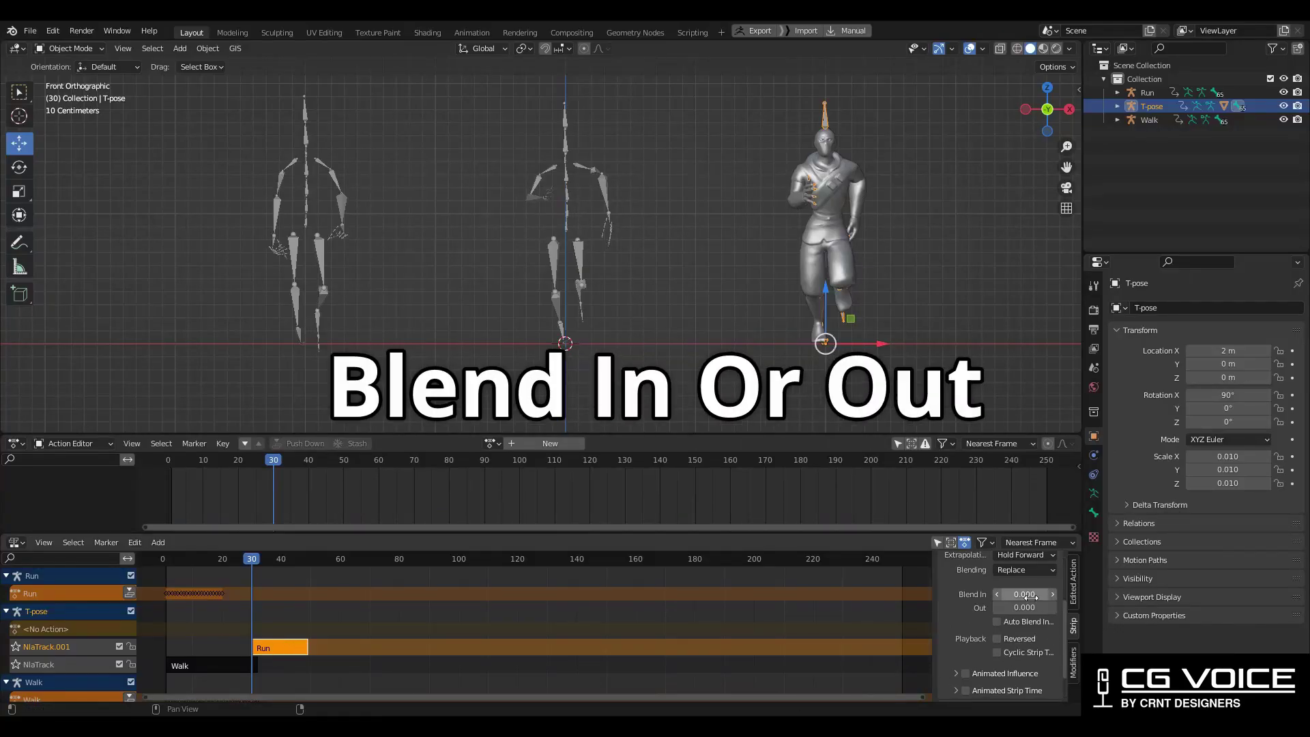
pyautogui.moveTo(1038, 596); pyautogui.dragTo(1065, 596)
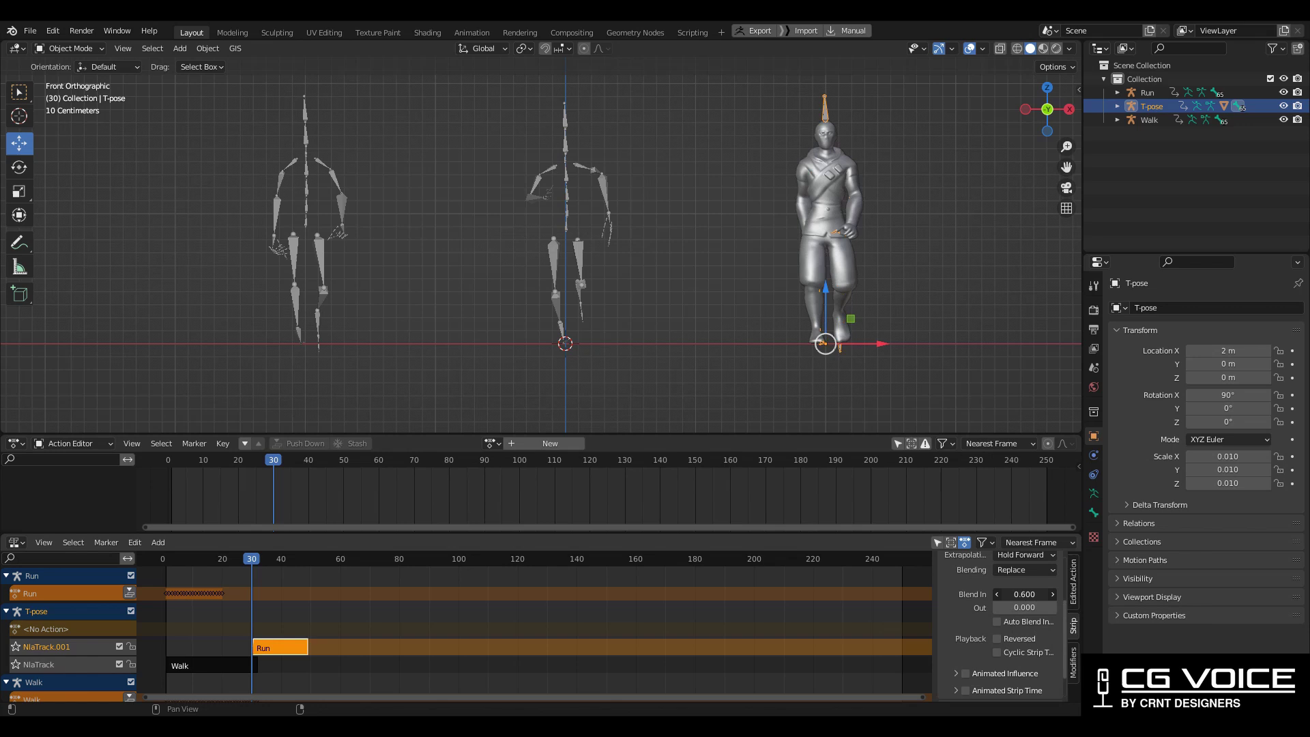
pyautogui.moveTo(923, 697); pyautogui.dragTo(368, 634)
pyautogui.moveTo(1037, 587); pyautogui.dragTo(1047, 588)
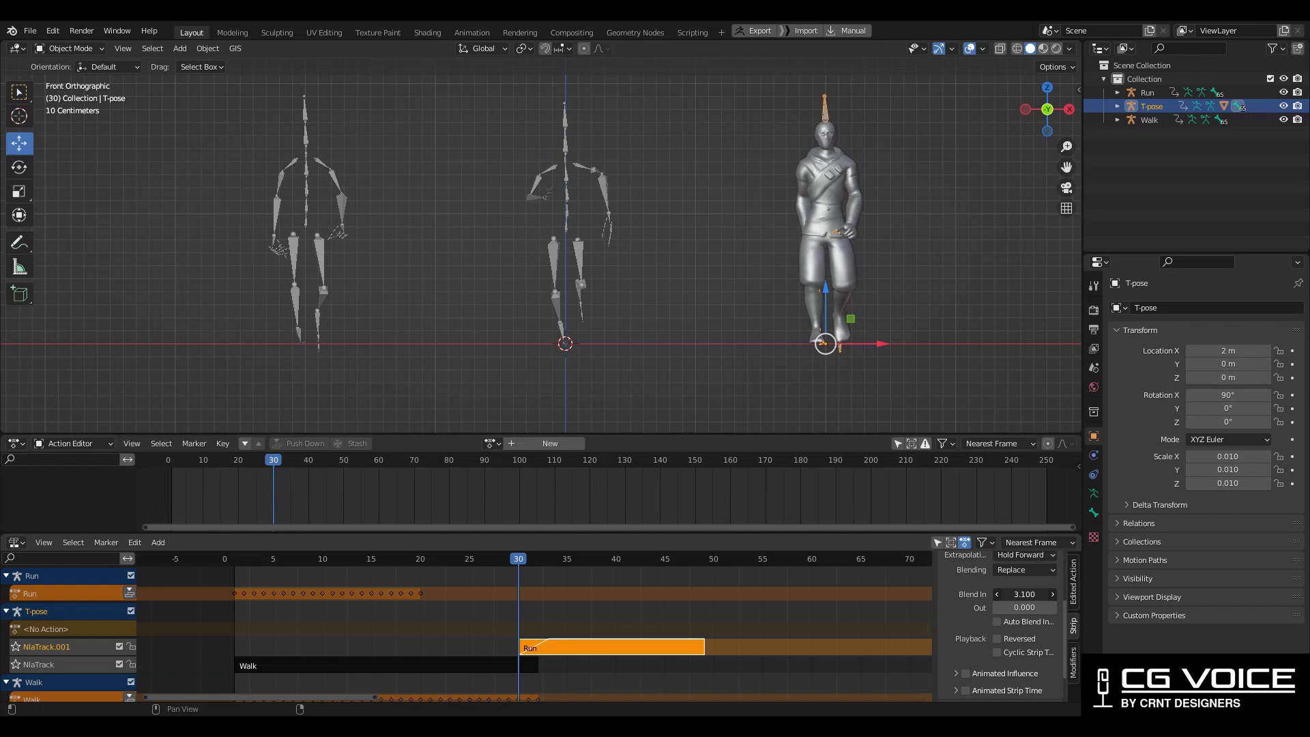
# - Preview the blend from Walk to Run by playing and scrubbing around the strips' overlap, viewing the character from the side
pyautogui.press('space')
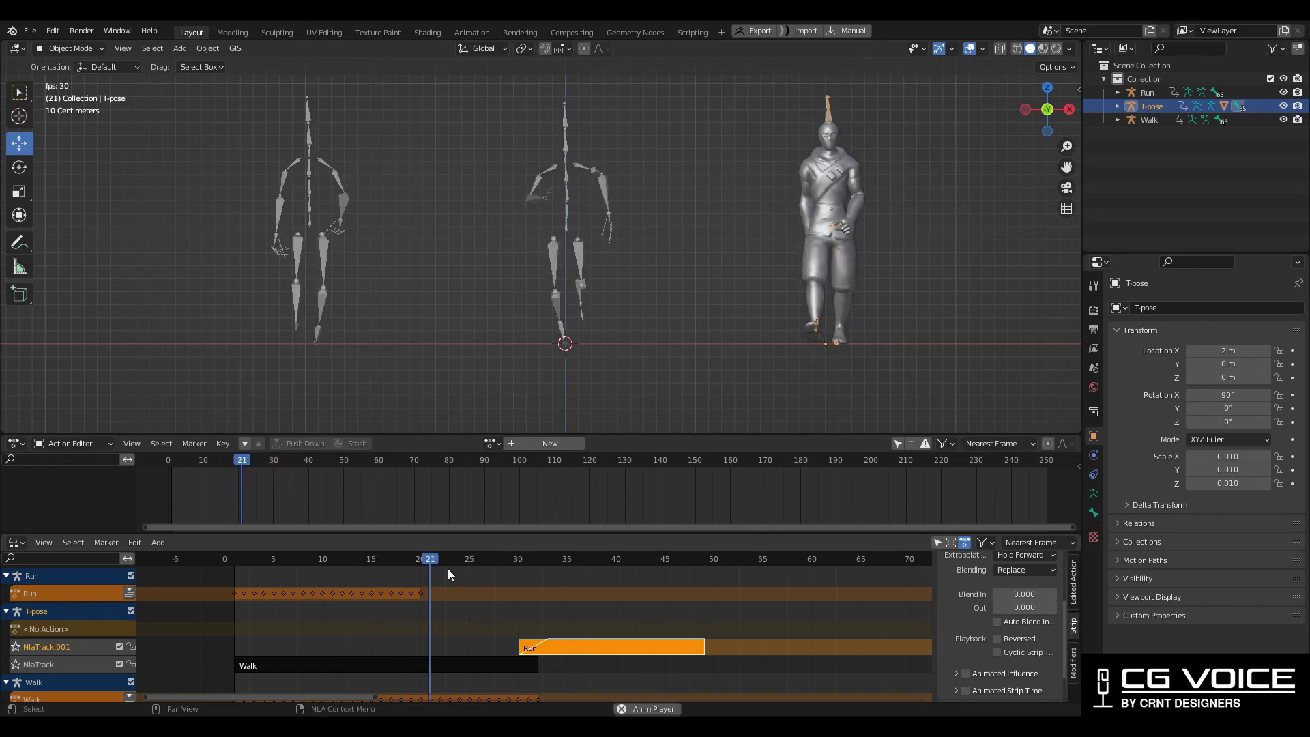
pyautogui.moveTo(509, 559); pyautogui.dragTo(550, 558)
pyautogui.moveTo(450, 555); pyautogui.dragTo(380, 556)
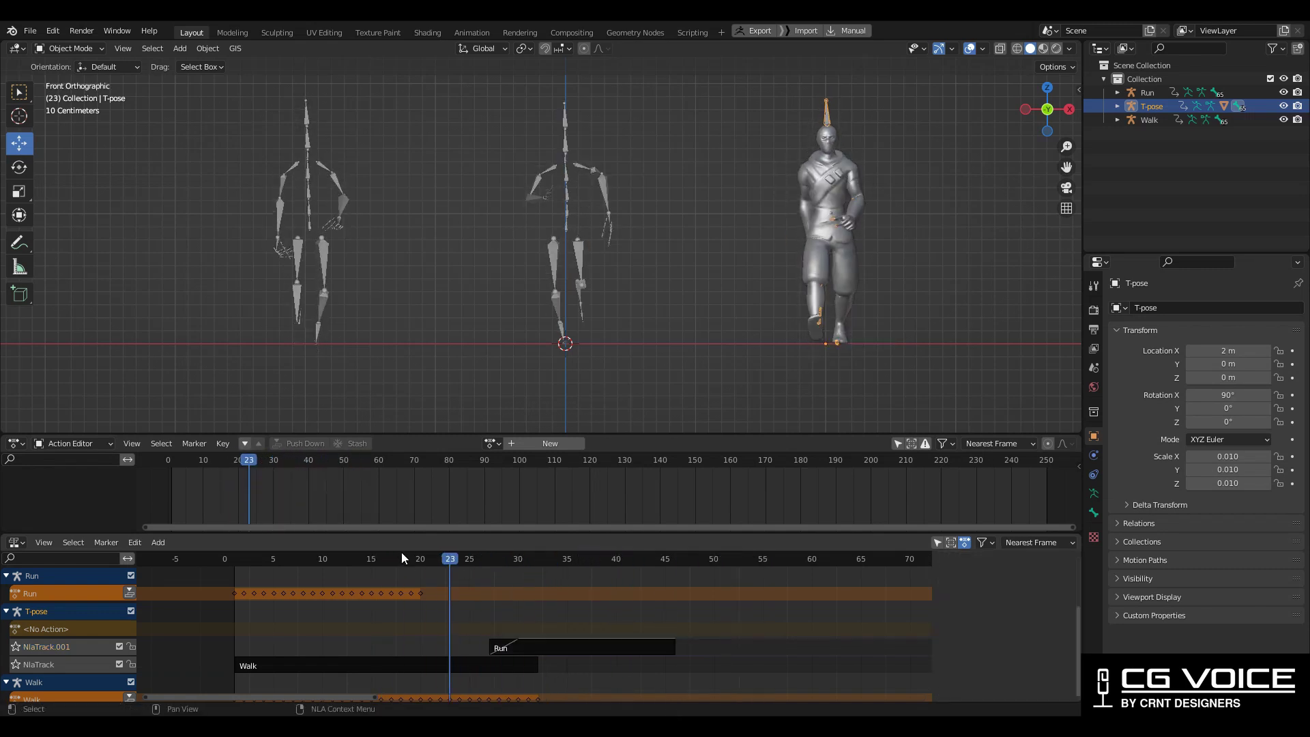
pyautogui.press('space')
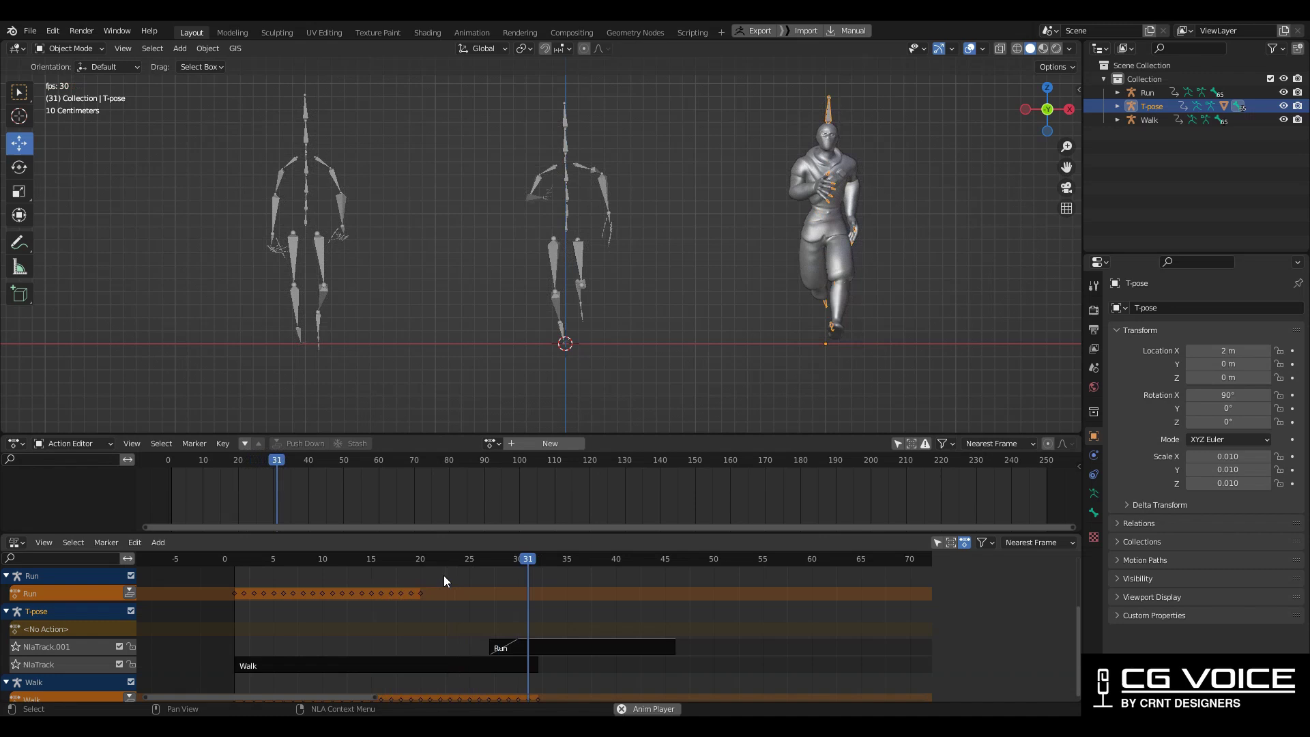
pyautogui.press('Escape')
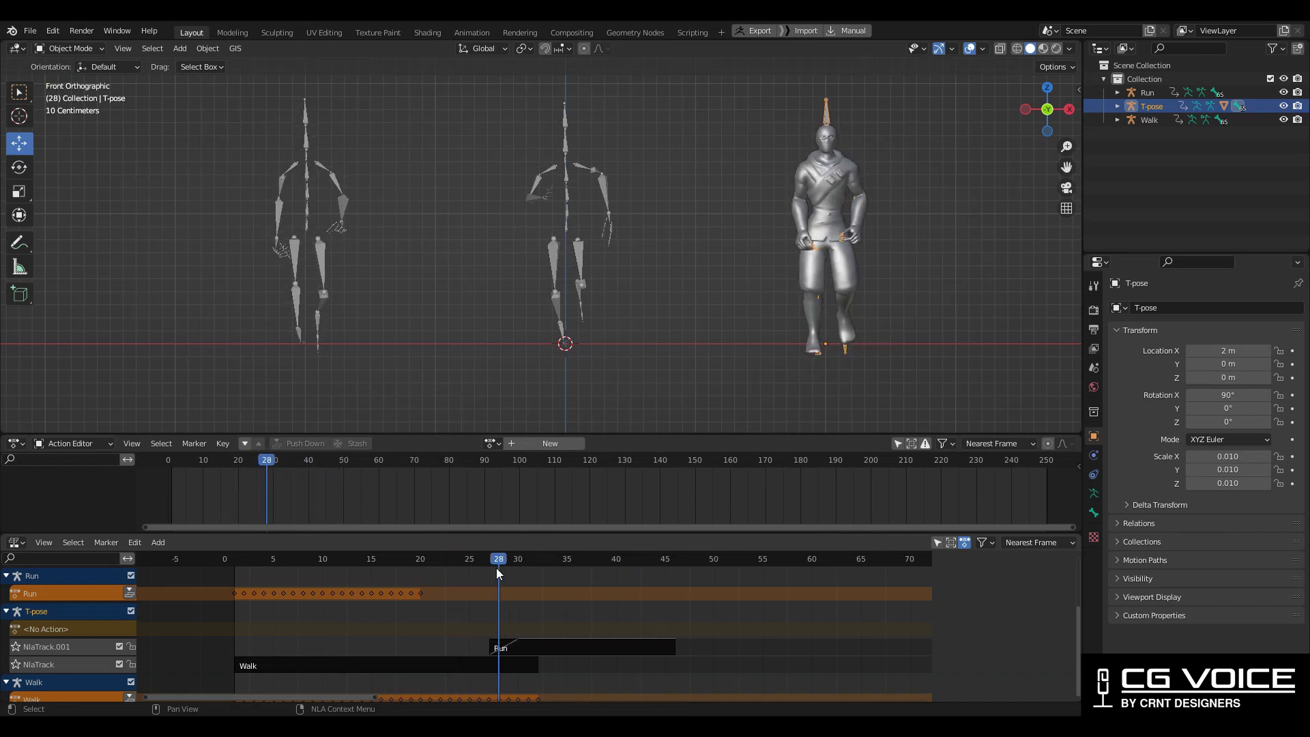
pyautogui.moveTo(787, 374); pyautogui.dragTo(599, 474, button='middle')
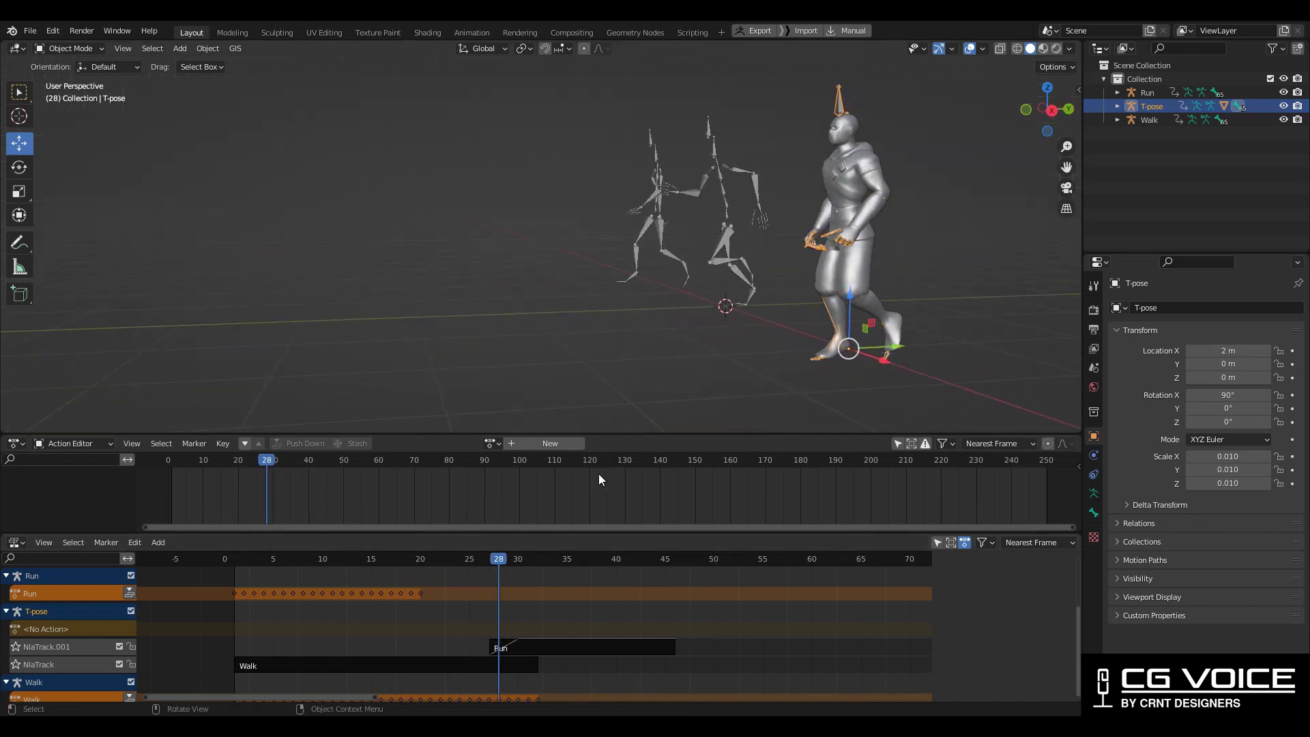
pyautogui.moveTo(504, 559); pyautogui.dragTo(469, 560)
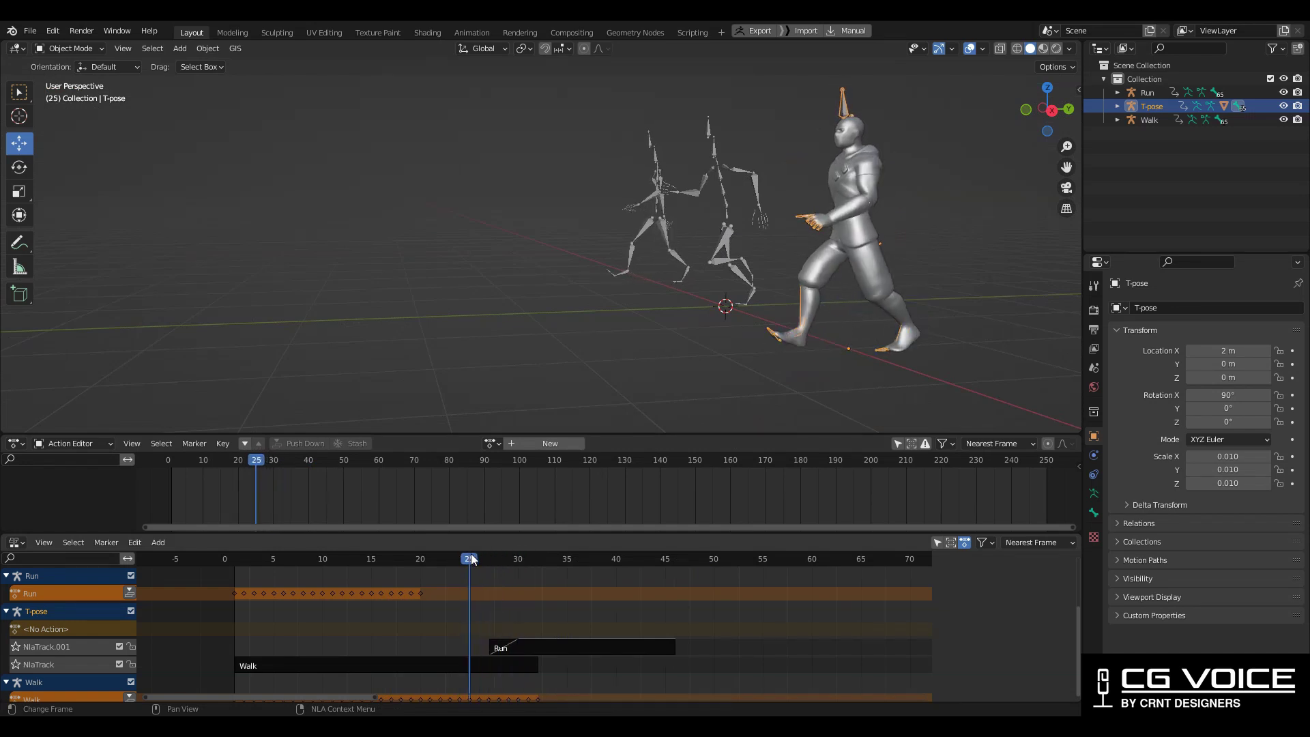
# - Try starting the Run strip at frame 41, beyond the Walk strip's end, and scrub through the gap
pyautogui.moveTo(627, 643); pyautogui.dragTo(767, 642)
pyautogui.click(628, 570)
pyautogui.click(633, 559)
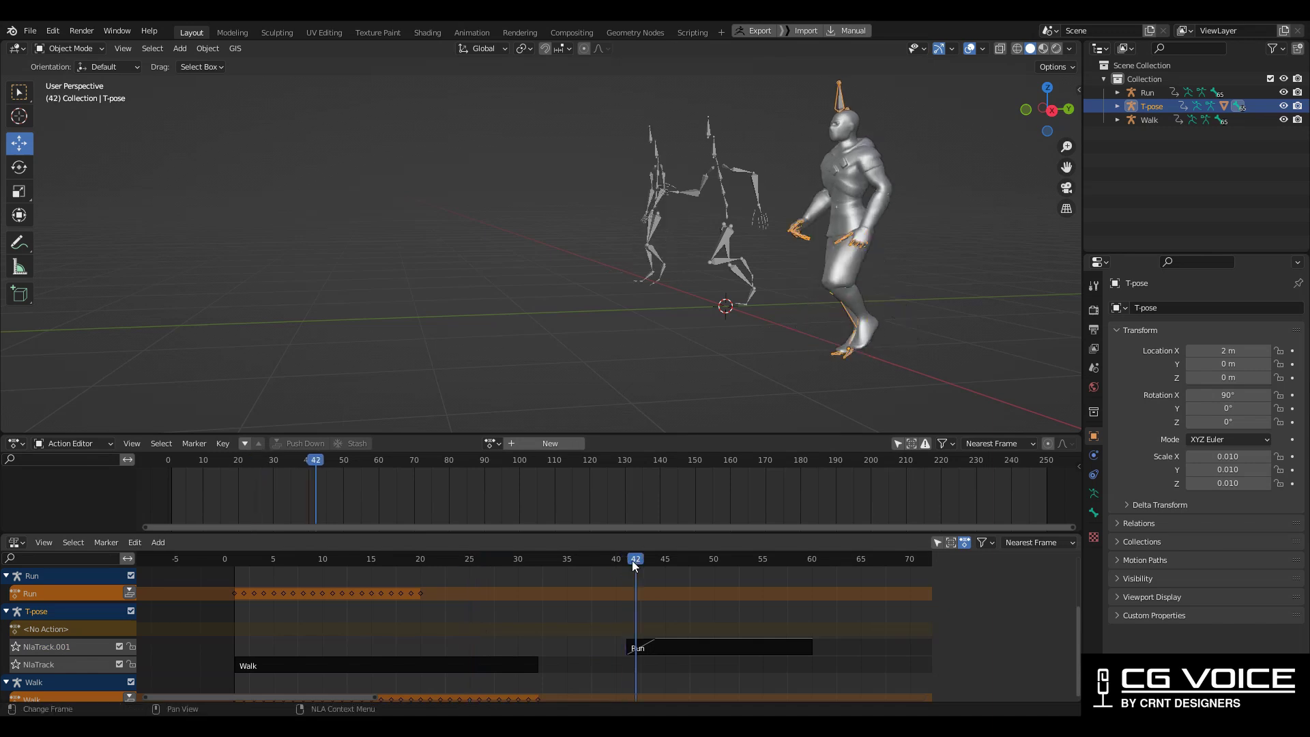
pyautogui.press('Left')
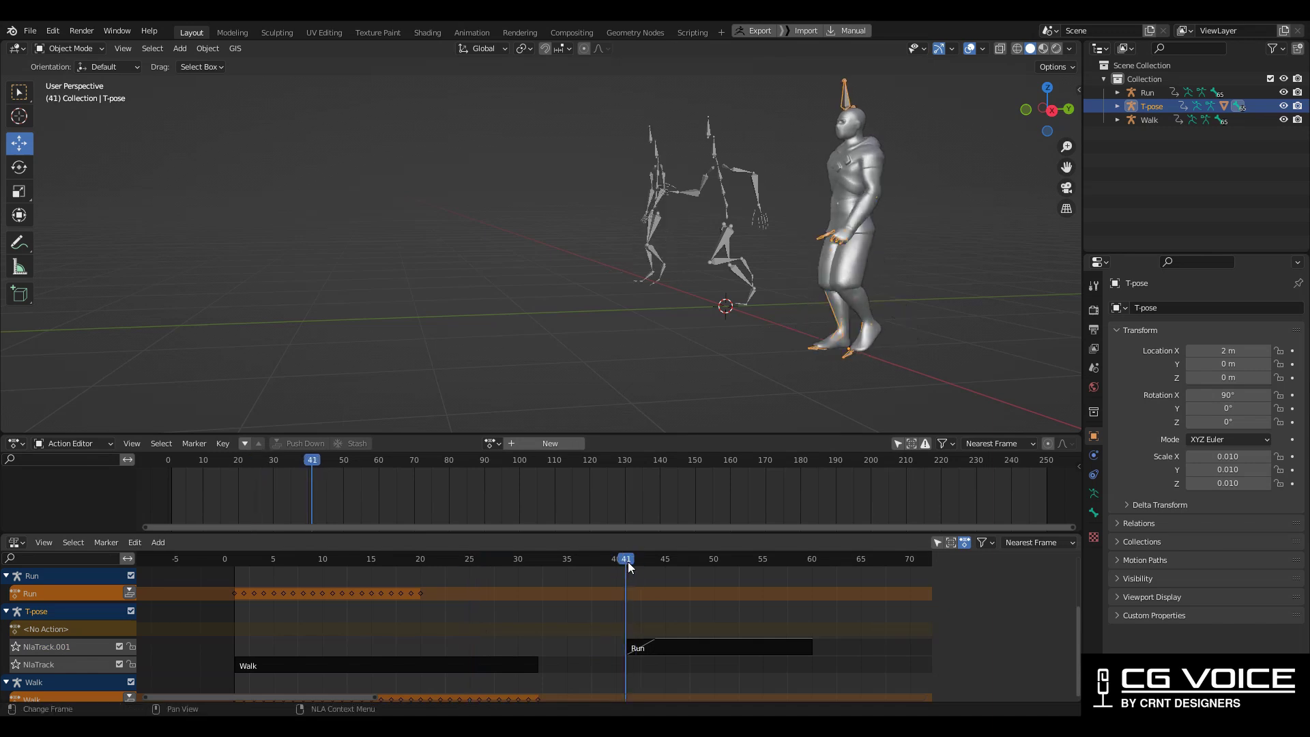
pyautogui.moveTo(628, 565); pyautogui.dragTo(527, 568)
# - Move the Run strip to start at frame 32 at the Walk strip's end, and play back the transition
pyautogui.moveTo(689, 642); pyautogui.dragTo(612, 647)
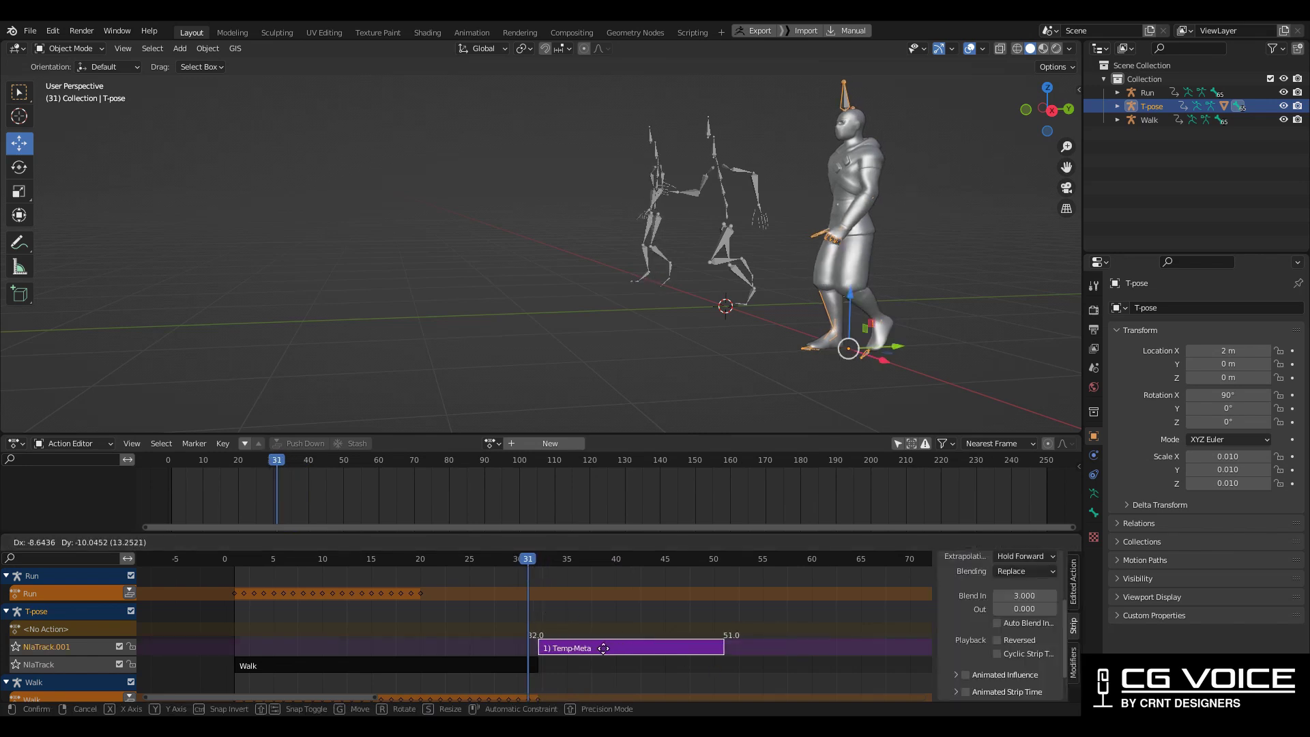
pyautogui.click(600, 648)
pyautogui.press('space')
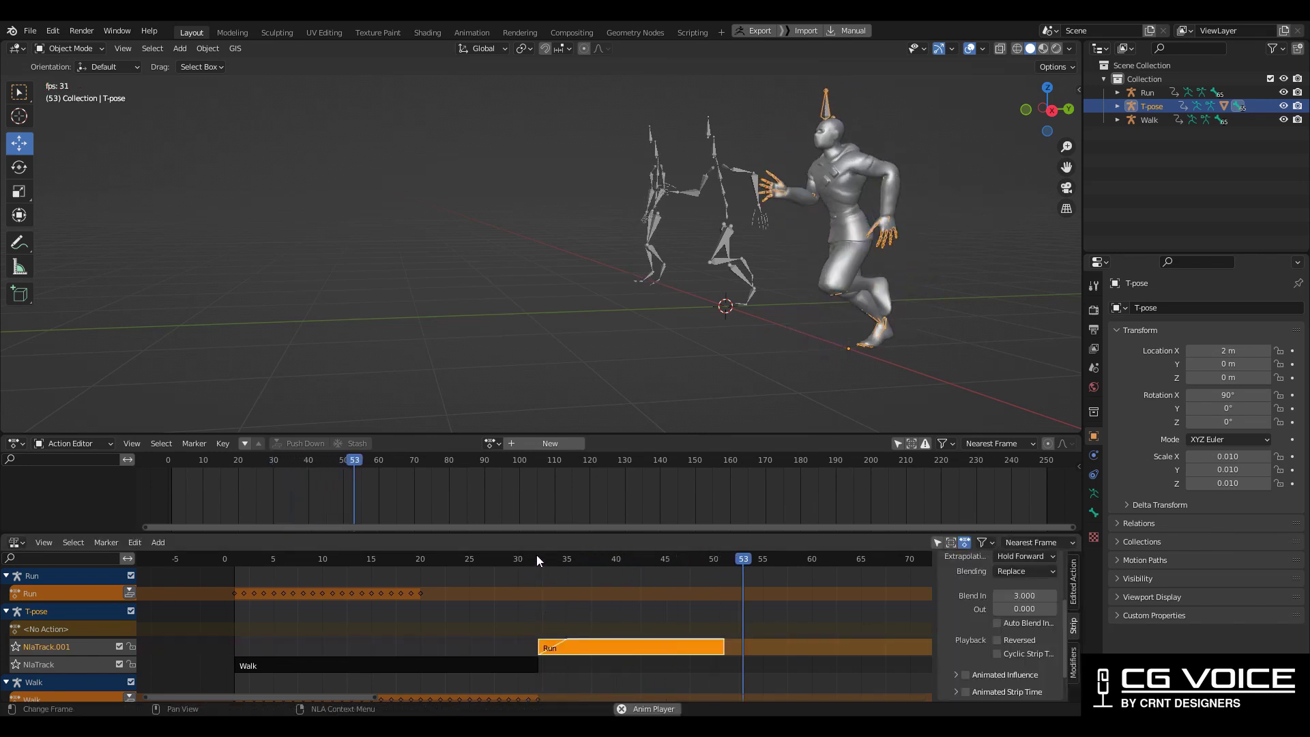
pyautogui.press('space')
pyautogui.moveTo(536, 555); pyautogui.dragTo(237, 599)
pyautogui.press('space')
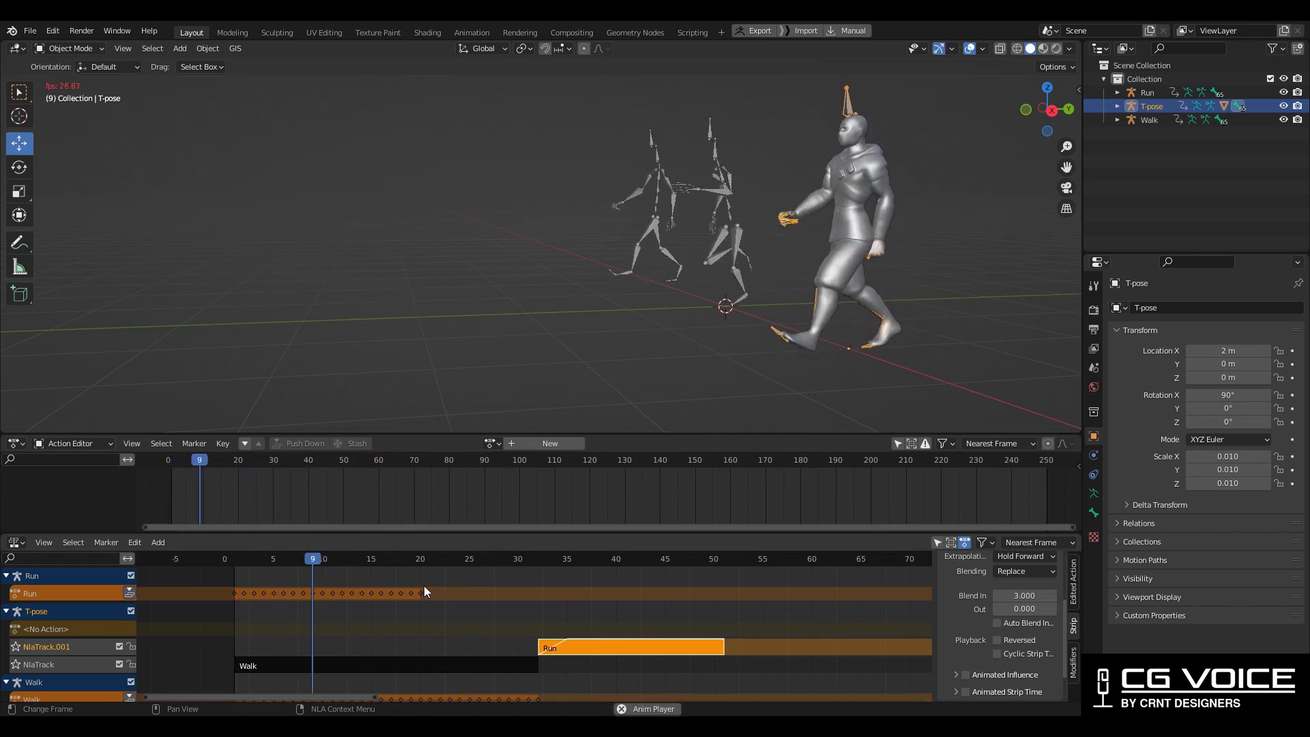
pyautogui.press('space')
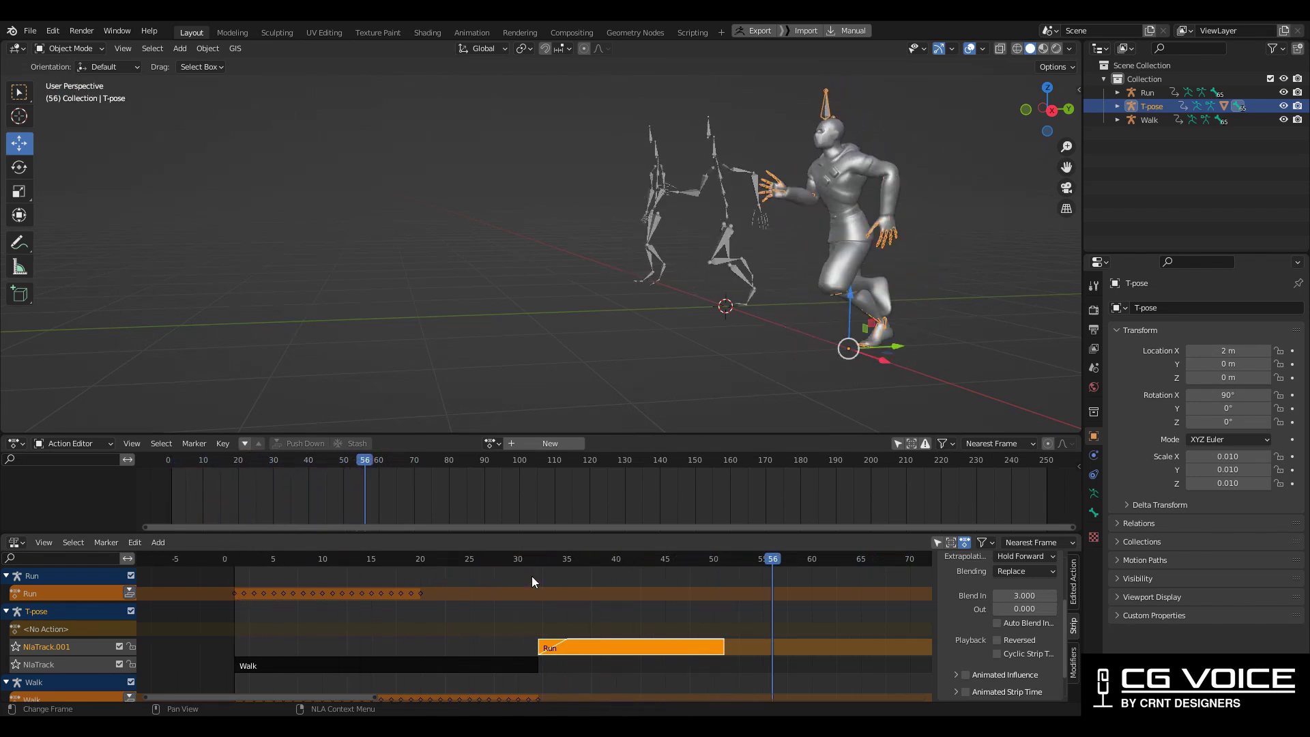
pyautogui.moveTo(537, 560); pyautogui.dragTo(560, 575)
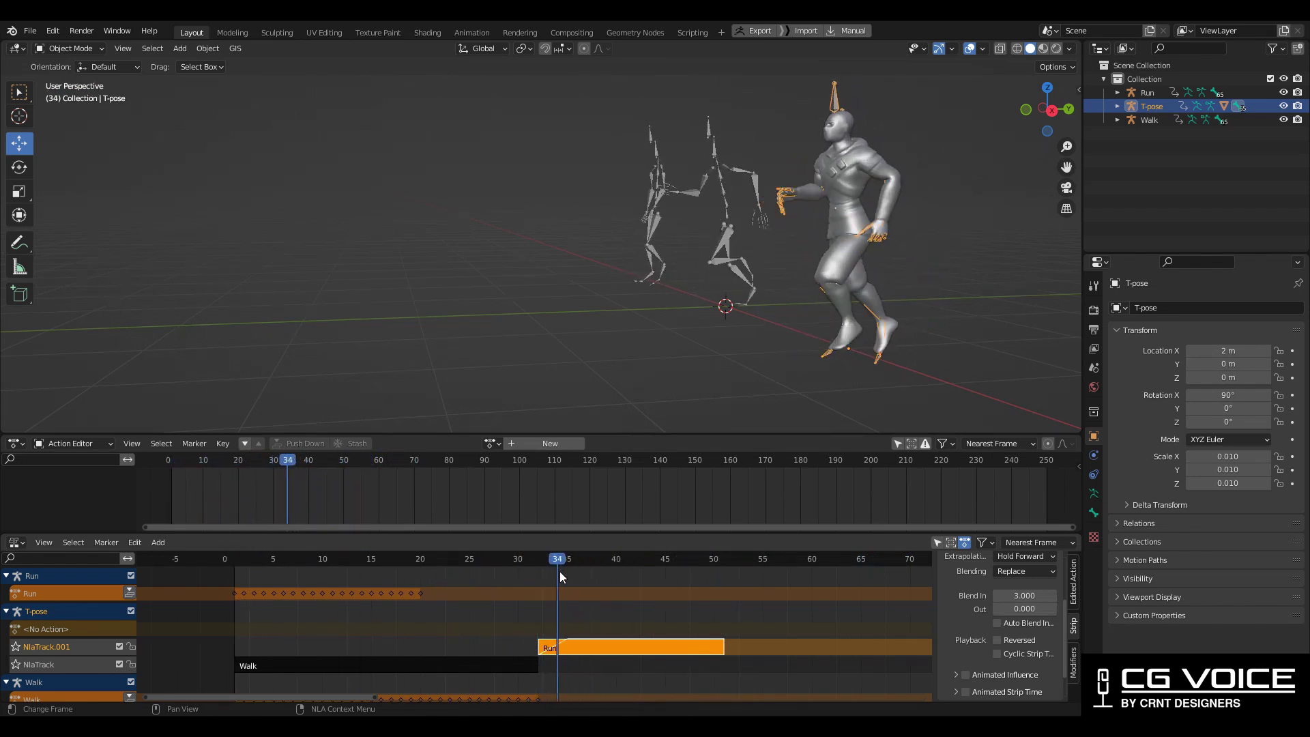
# - Set the Walk strip's action clip Repeat to 1.2 and play back the animation
pyautogui.click(520, 665)
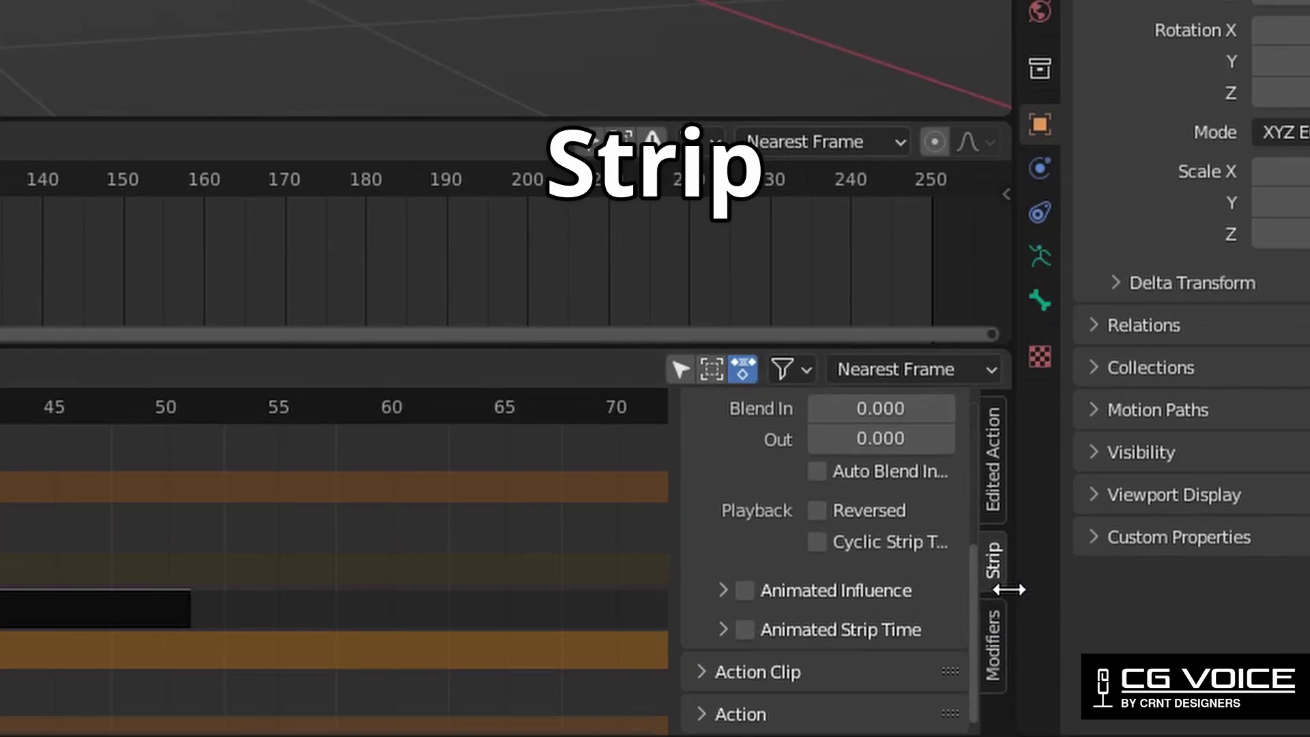
pyautogui.click(942, 674)
pyautogui.scroll(-5, 690, 682)
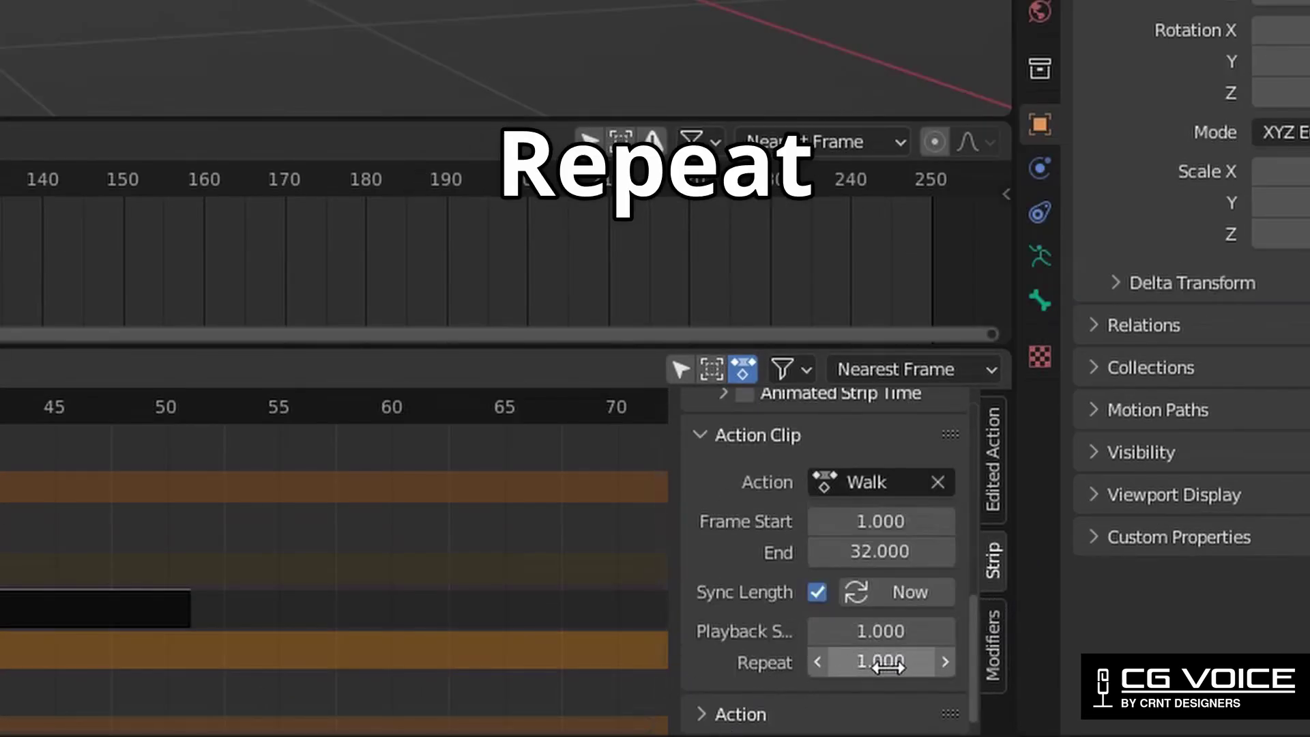
pyautogui.moveTo(881, 661)
pyautogui.mouseDown()
pyautogui.moveTo(942, 661)
pyautogui.moveTo(901, 661)
pyautogui.mouseUp()
pyautogui.moveTo(1024, 669)
pyautogui.mouseDown()
pyautogui.moveTo(1038, 669)
pyautogui.moveTo(1004, 670)
pyautogui.mouseUp()
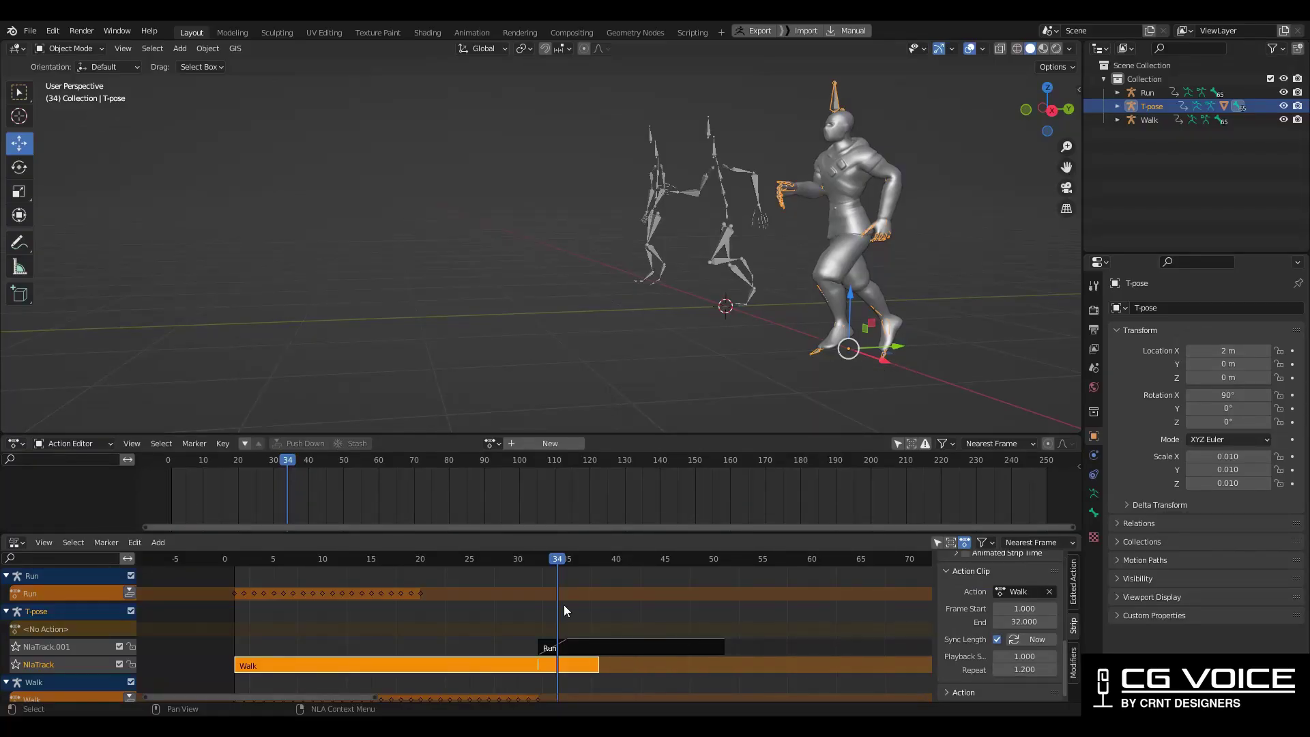
pyautogui.click(400, 567)
pyautogui.press('space')
pyautogui.press('space')
# - Set the action clip Repeat to 2 for both the Run strip and the Walk strip
pyautogui.click(650, 646)
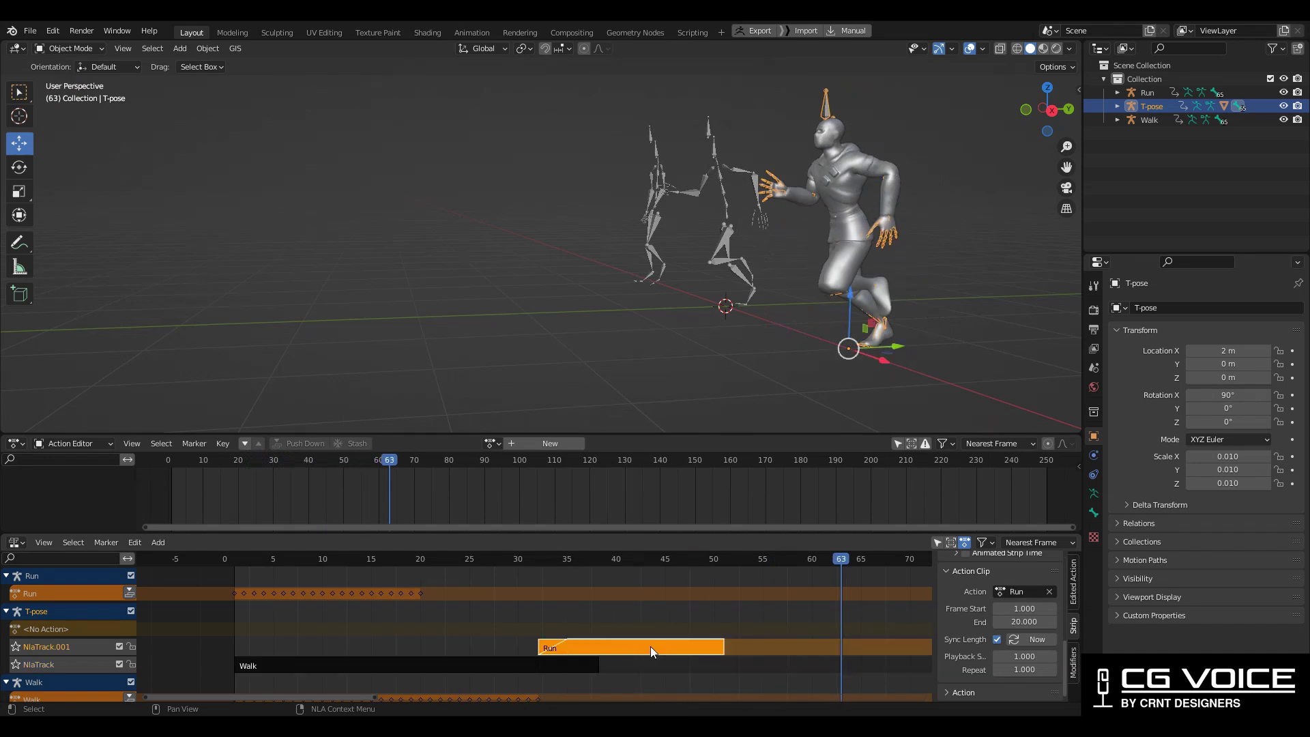
pyautogui.click(1003, 669)
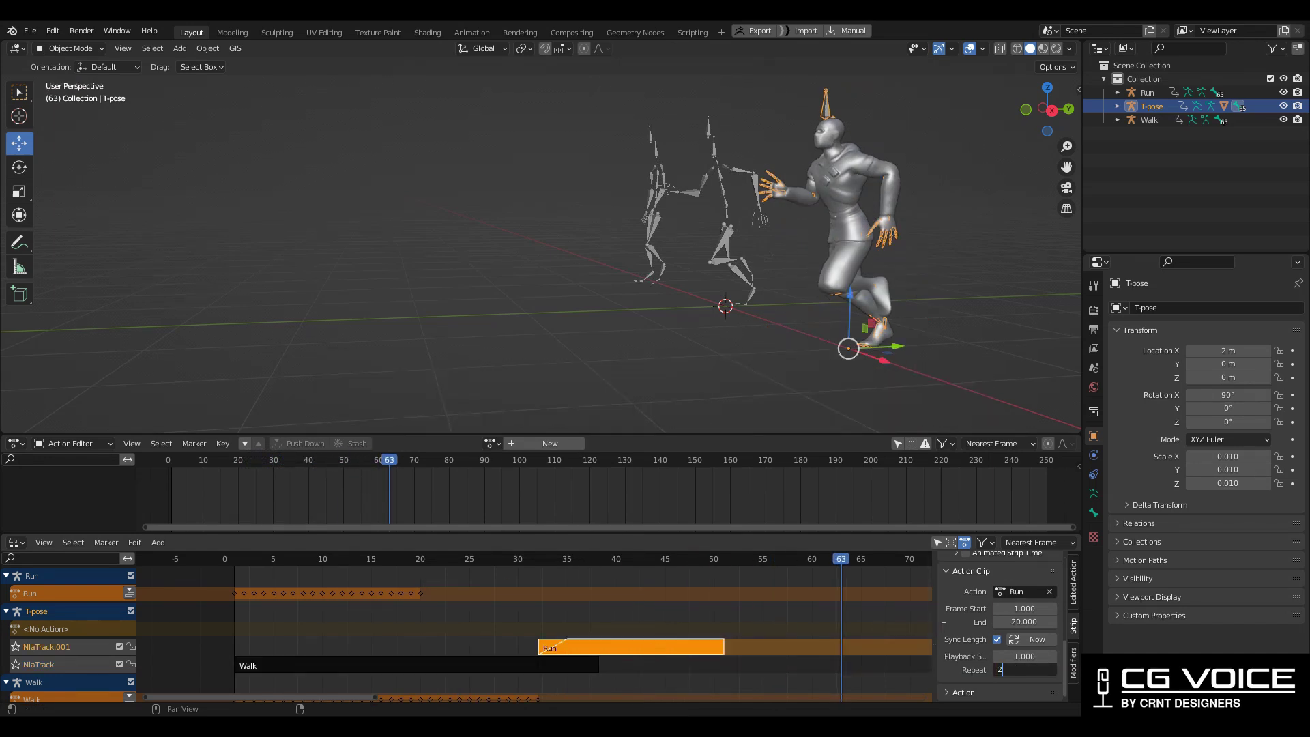
pyautogui.write('2')
pyautogui.press('Return')
pyautogui.click(501, 663)
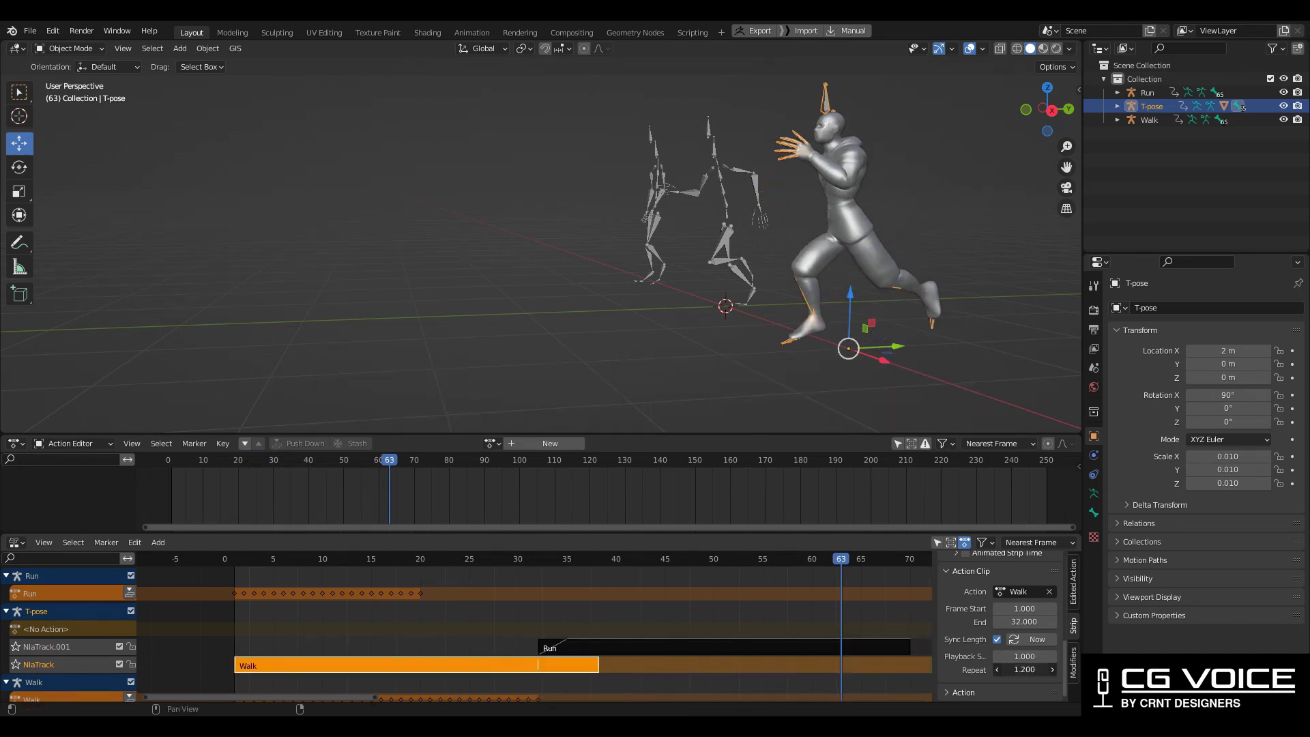
pyautogui.press('Return')
# - Move the Run strip to start at frame 58, overlapping the Walk strip's end, and play the animation
pyautogui.moveTo(692, 621); pyautogui.dragTo(483, 624, button='middle')
pyautogui.moveTo(476, 647); pyautogui.dragTo(729, 662)
pyautogui.moveTo(519, 561); pyautogui.dragTo(260, 583)
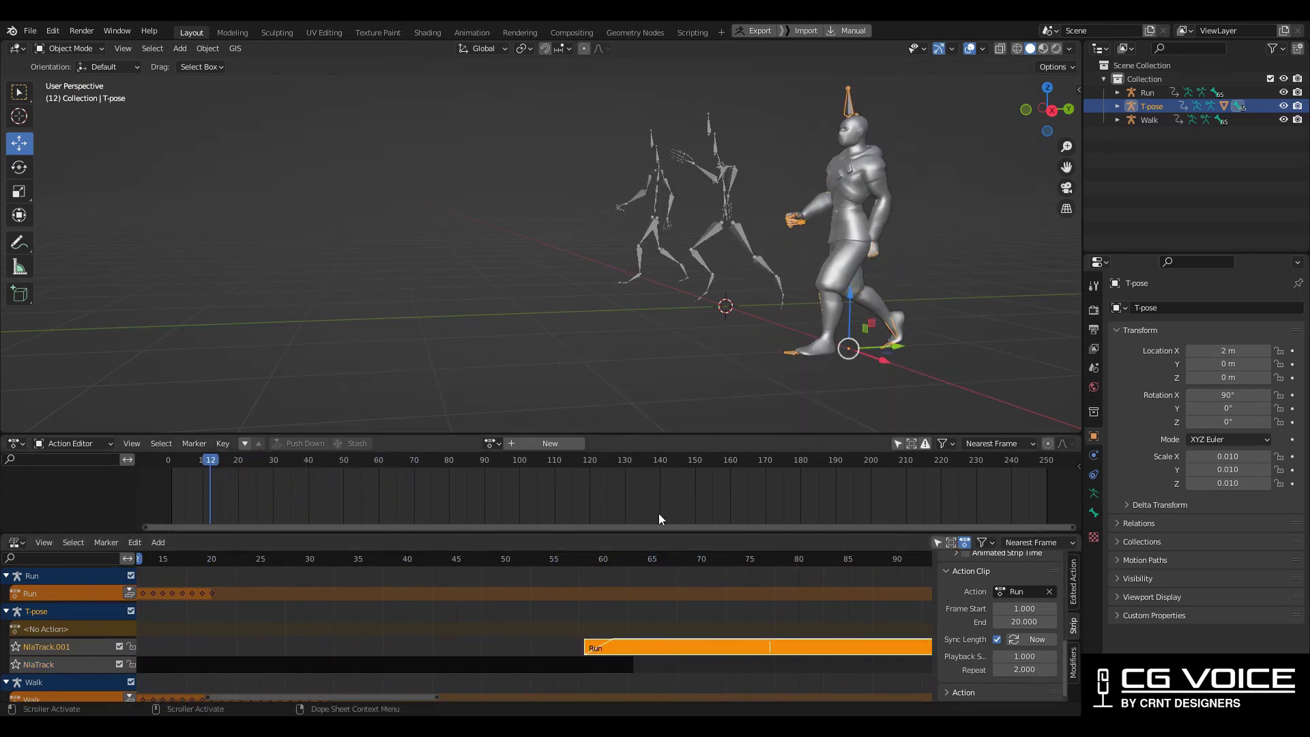
pyautogui.press('space')
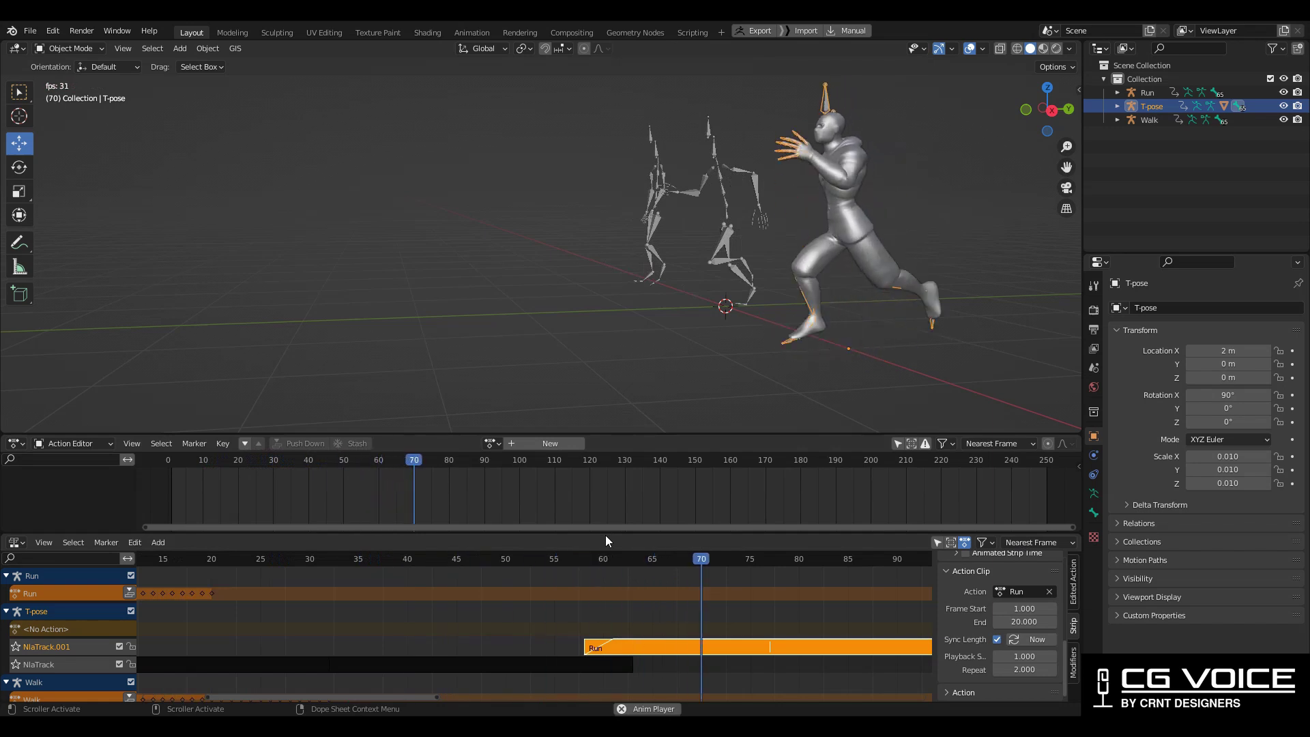
pyautogui.press('space')
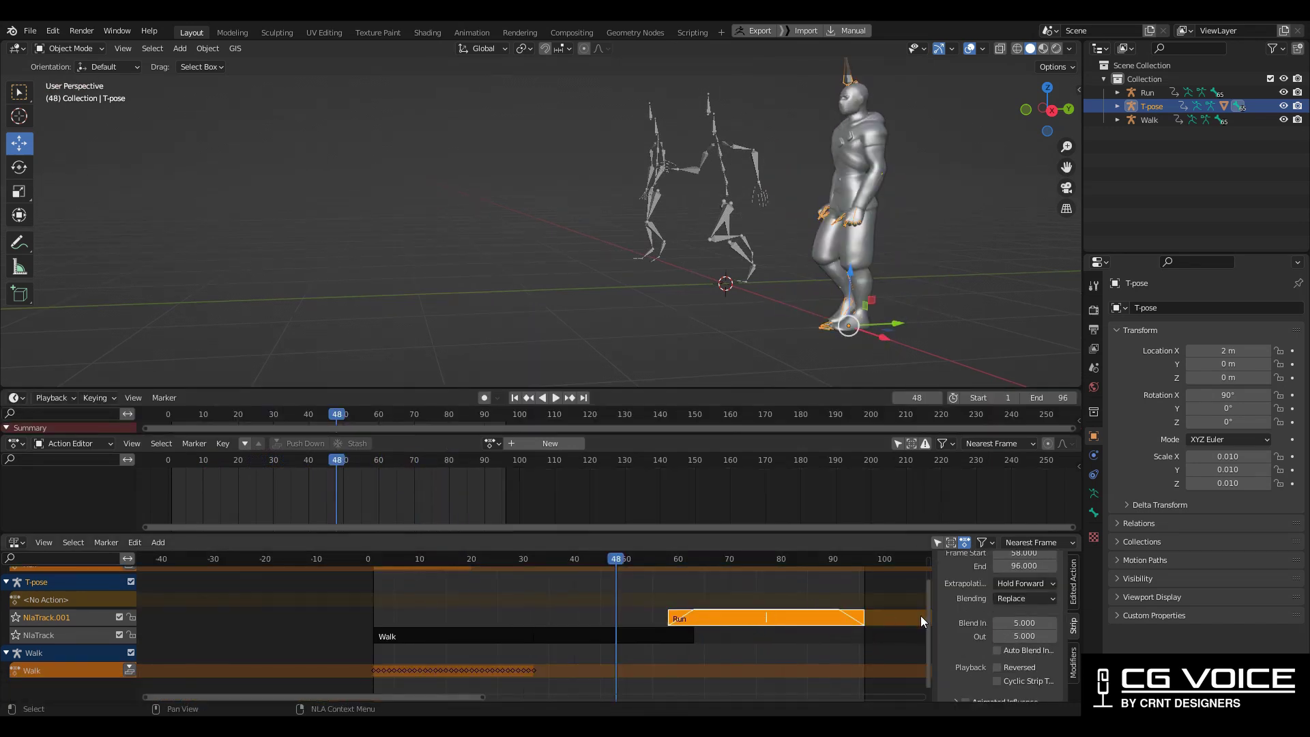
# - Select the Walk strip and check its action clip settings
pyautogui.click(648, 636)
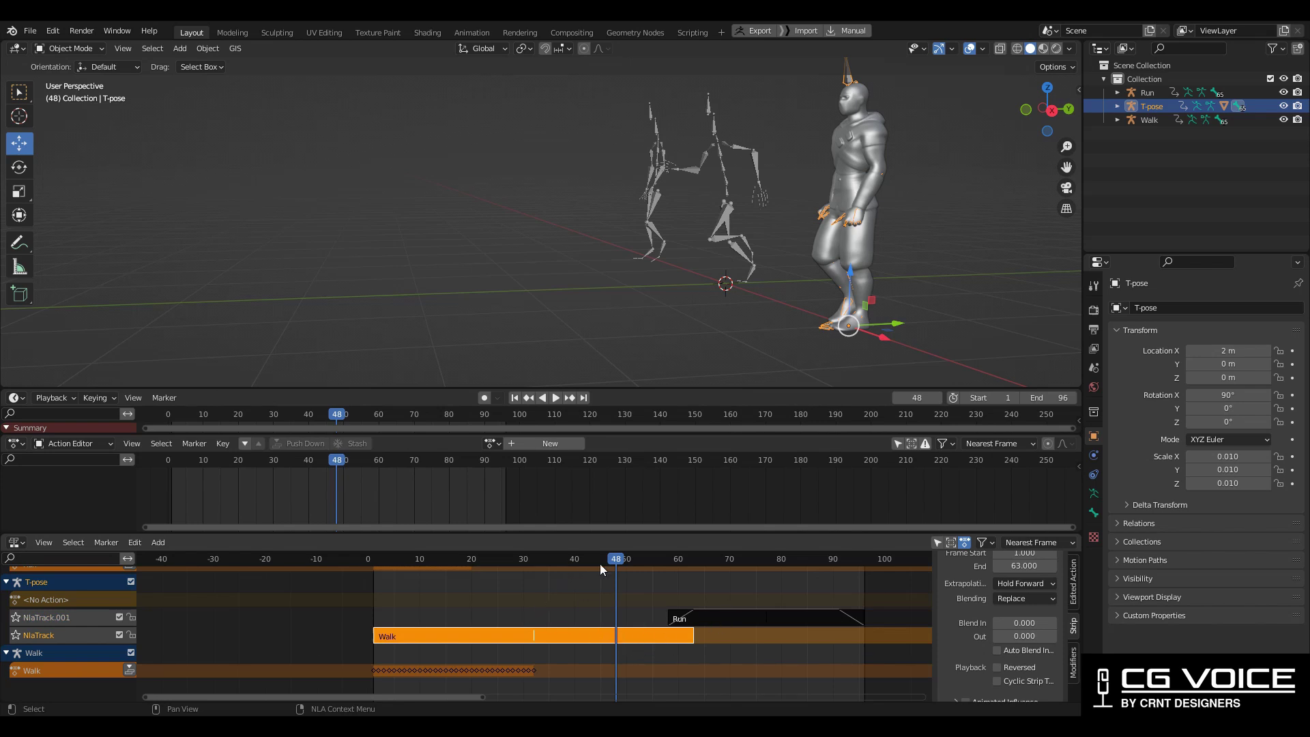
pyautogui.scroll(-5, 969, 648)
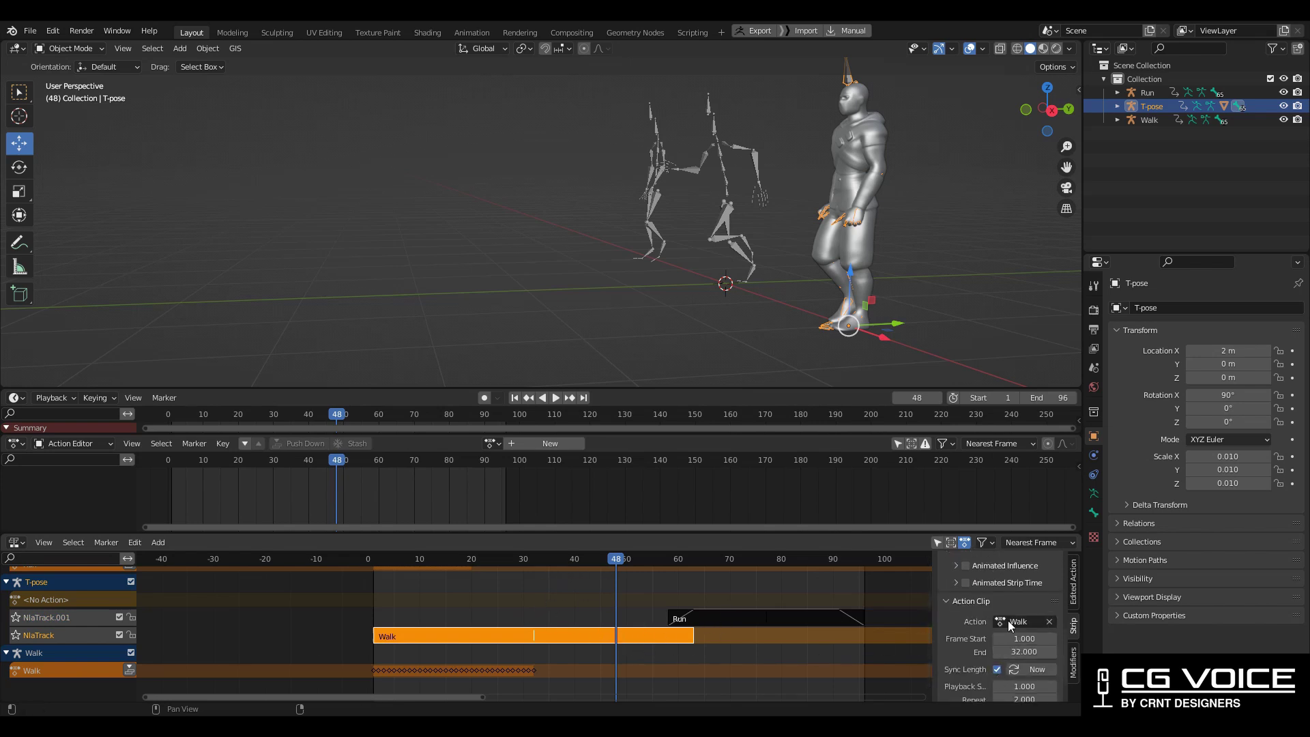
pyautogui.scroll(-2, 995, 682)
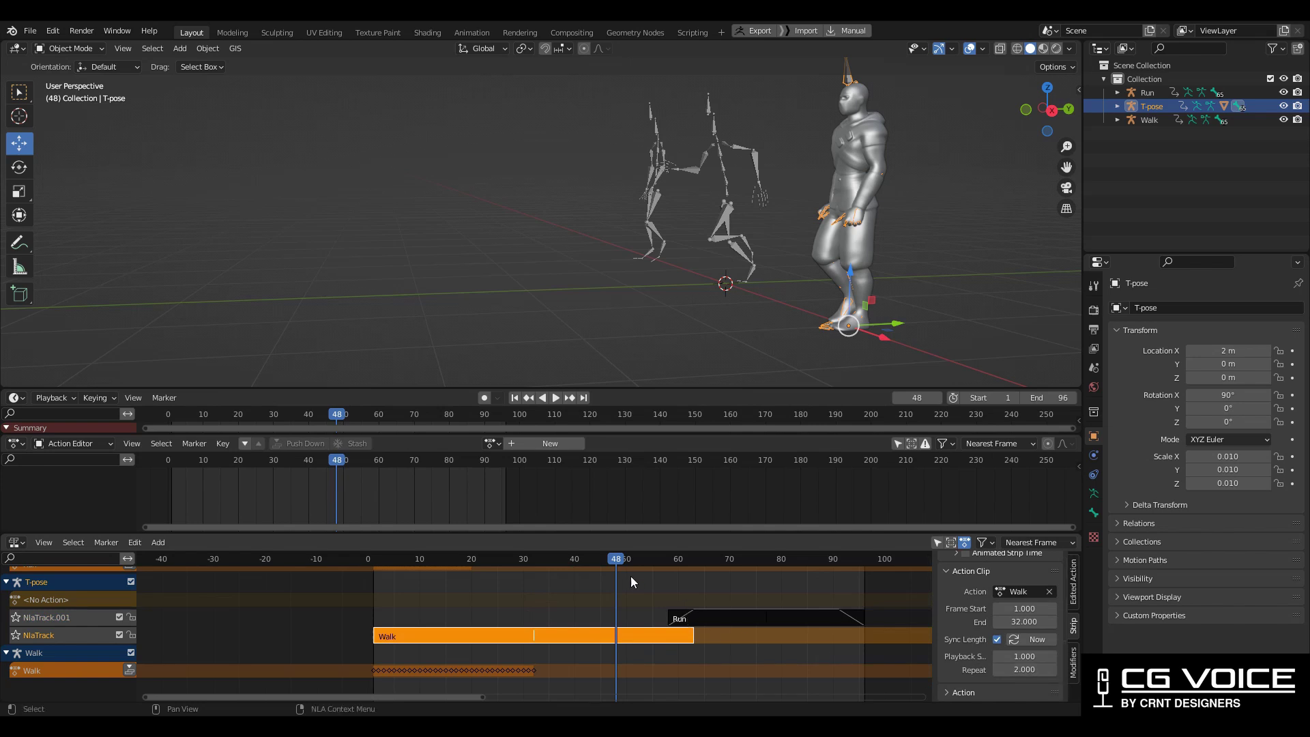
# - Play the combined walk and run animation from frame 1 and view the character from another angle
pyautogui.moveTo(618, 558); pyautogui.dragTo(374, 558)
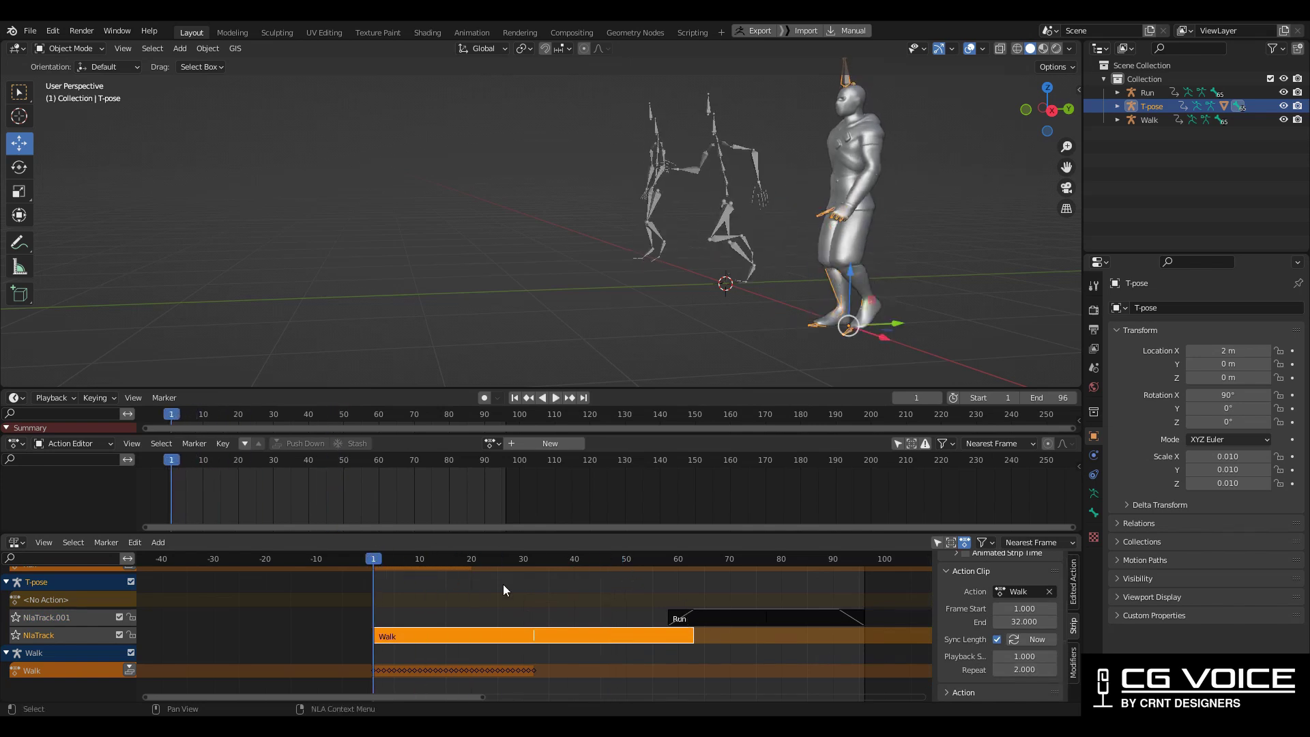
pyautogui.press('space')
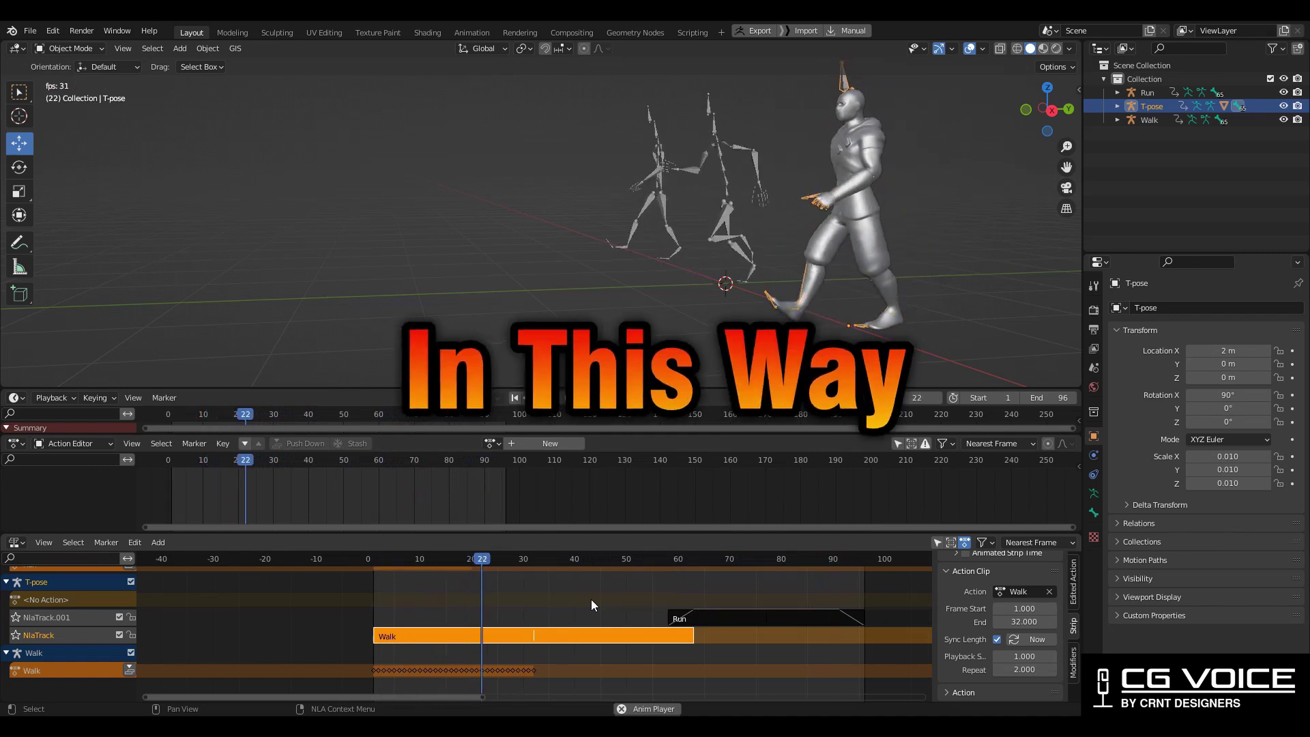
pyautogui.scroll(-2, 727, 214)
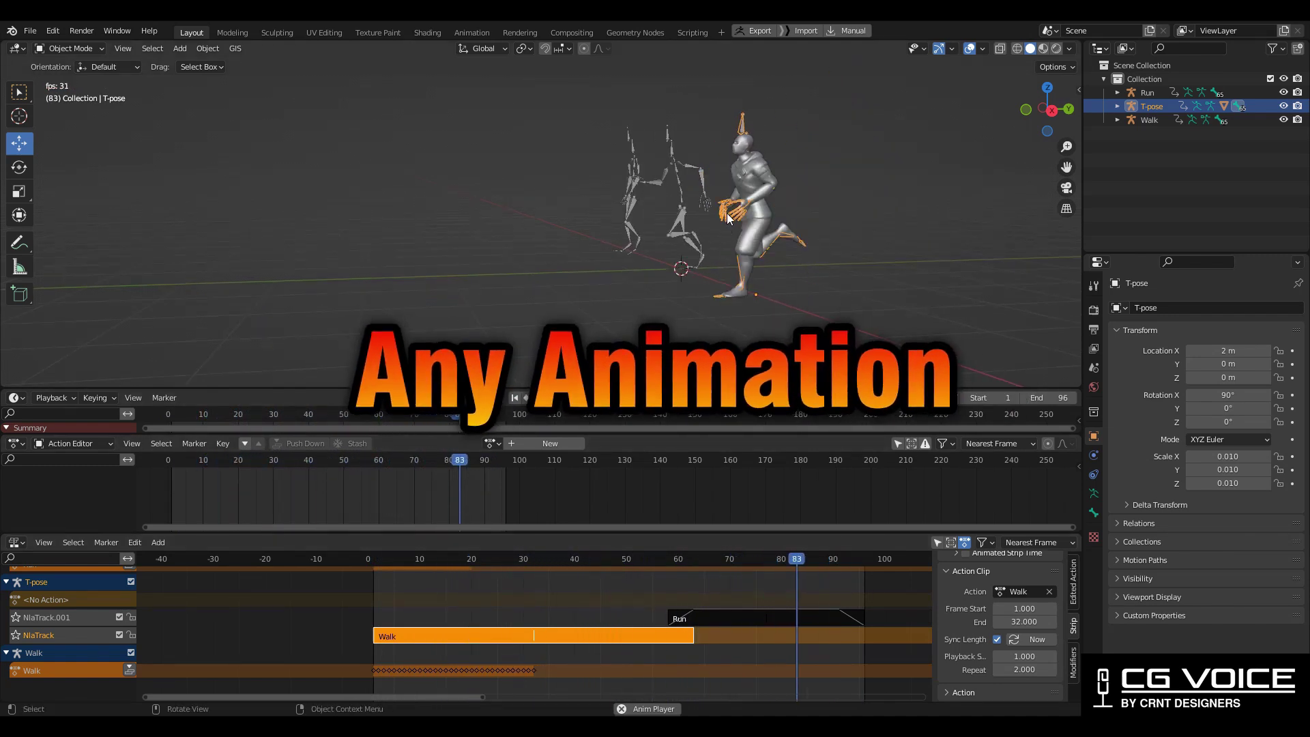
pyautogui.moveTo(728, 213); pyautogui.dragTo(753, 221, button='middle')
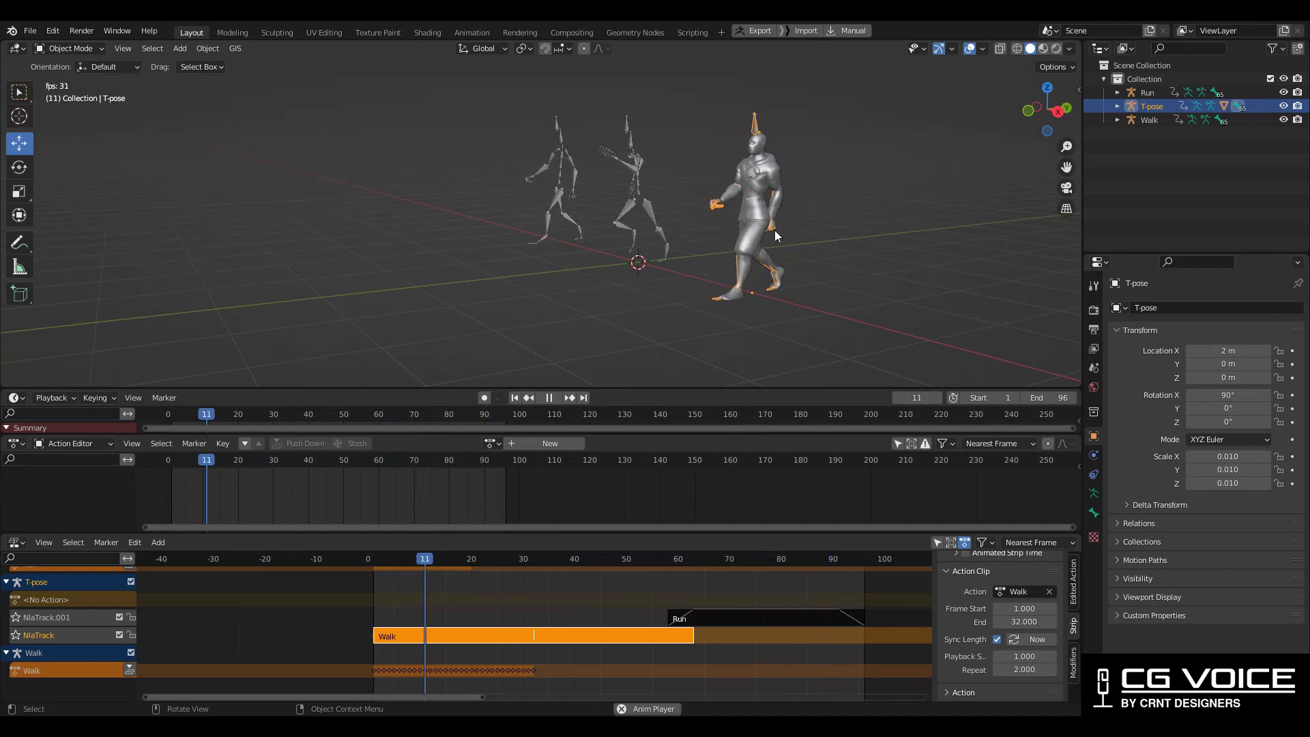
pyautogui.press('space')
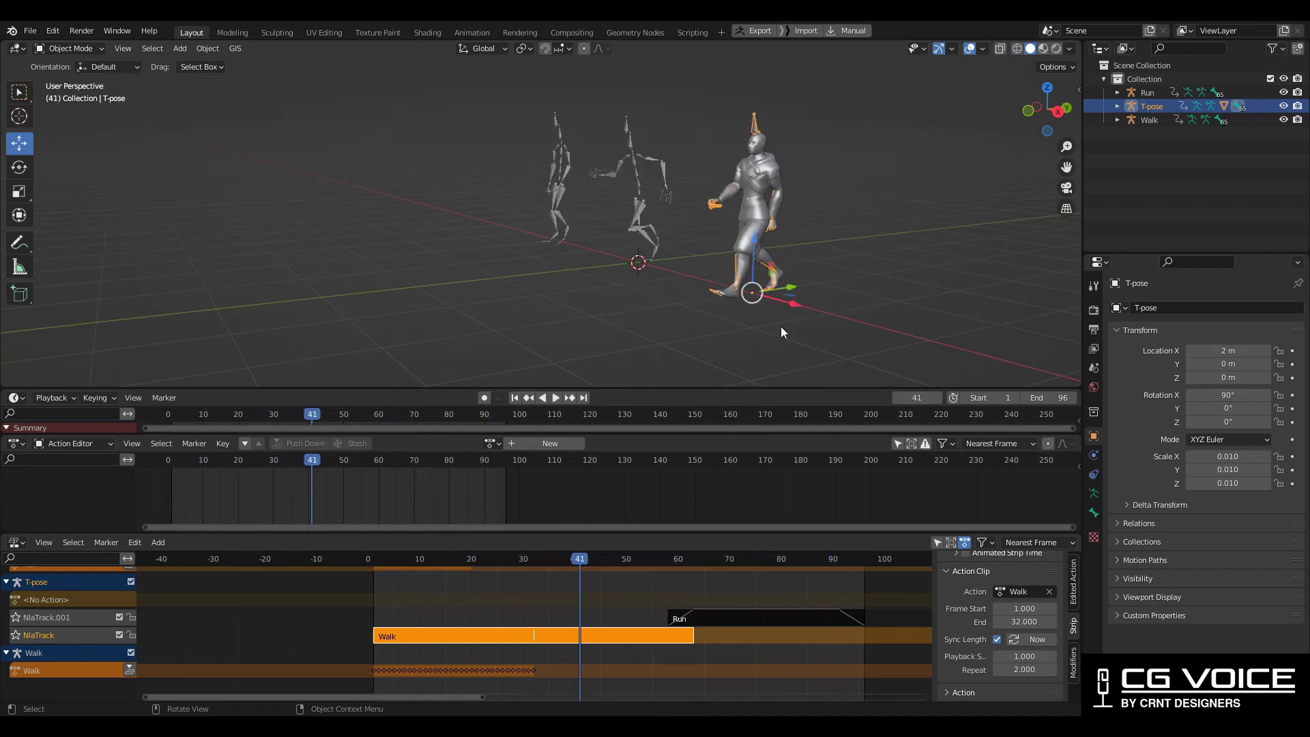
pyautogui.moveTo(833, 310); pyautogui.dragTo(806, 342, button='middle')
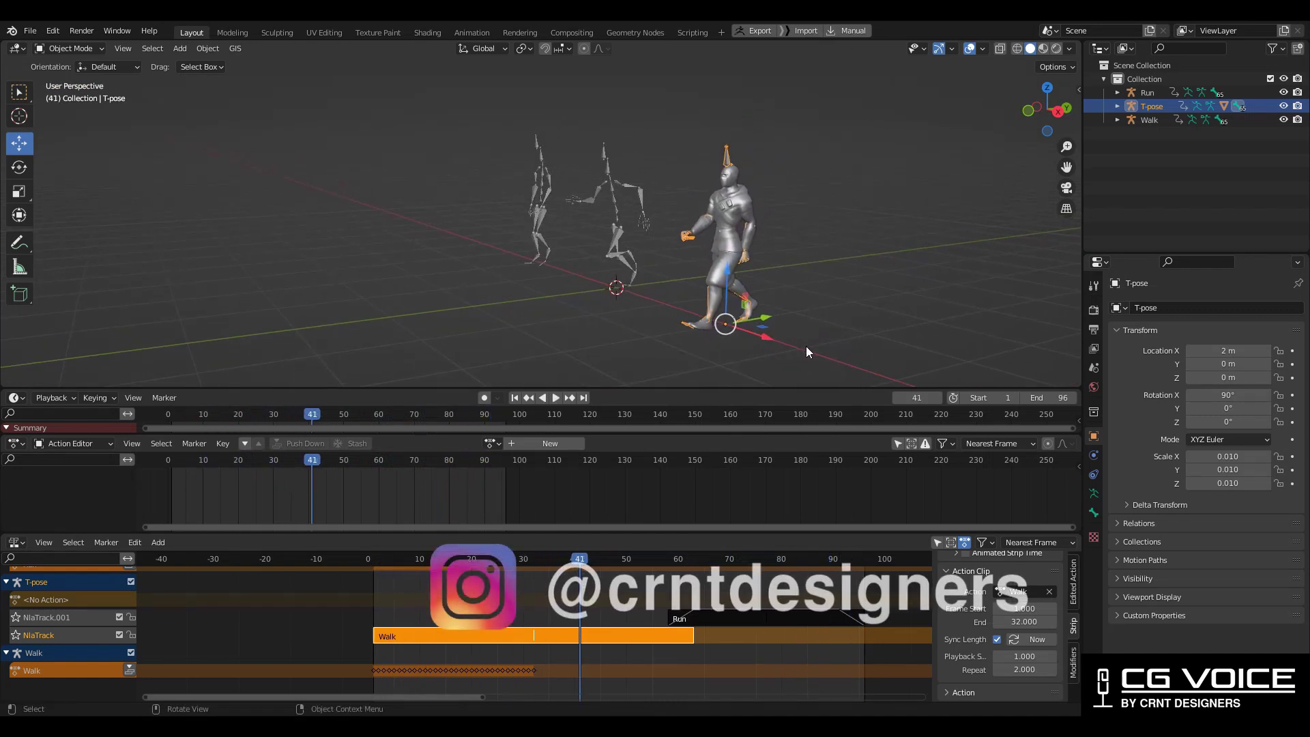